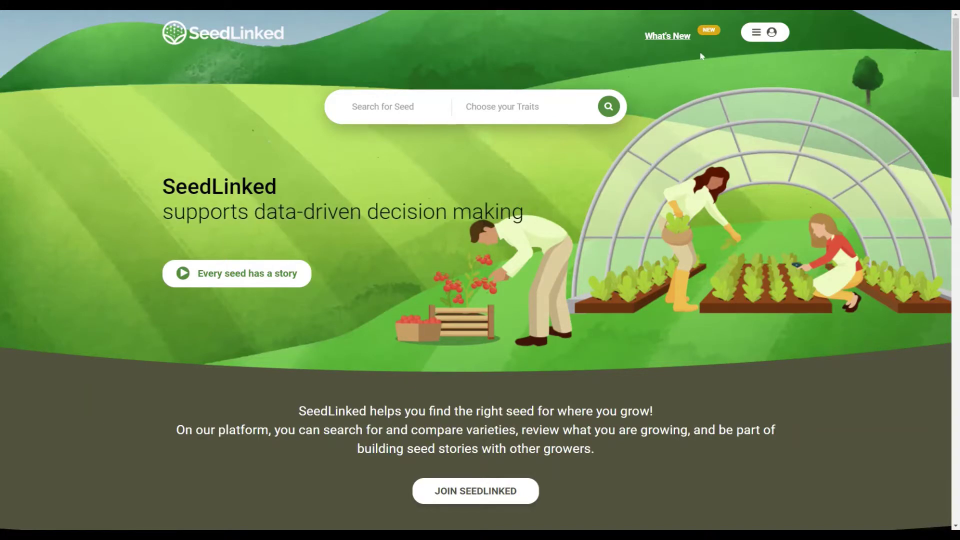
Log in to SeedLinked with the account email and password, then scroll the Track plantings list
left_click(753, 35)
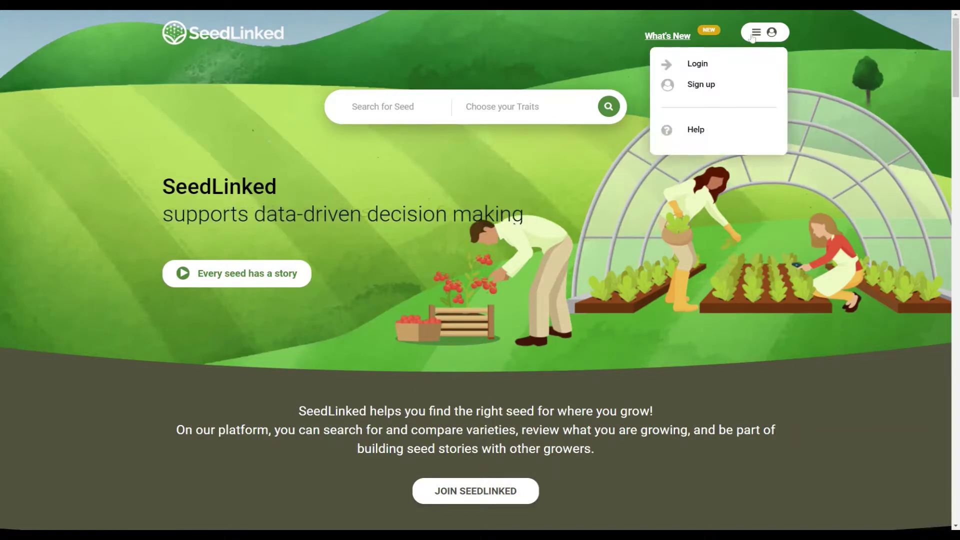
left_click(702, 69)
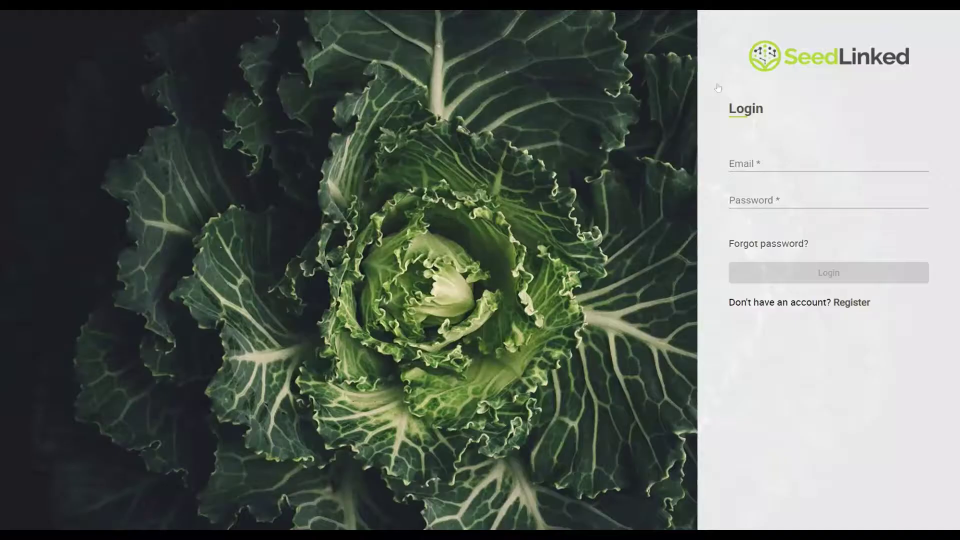
left_click(832, 272)
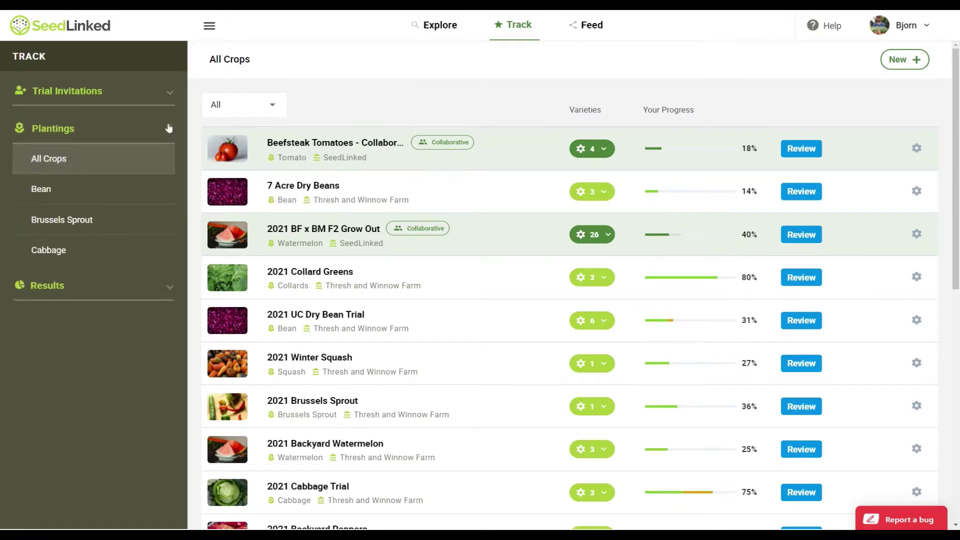
scroll(125, 210, "down", 7)
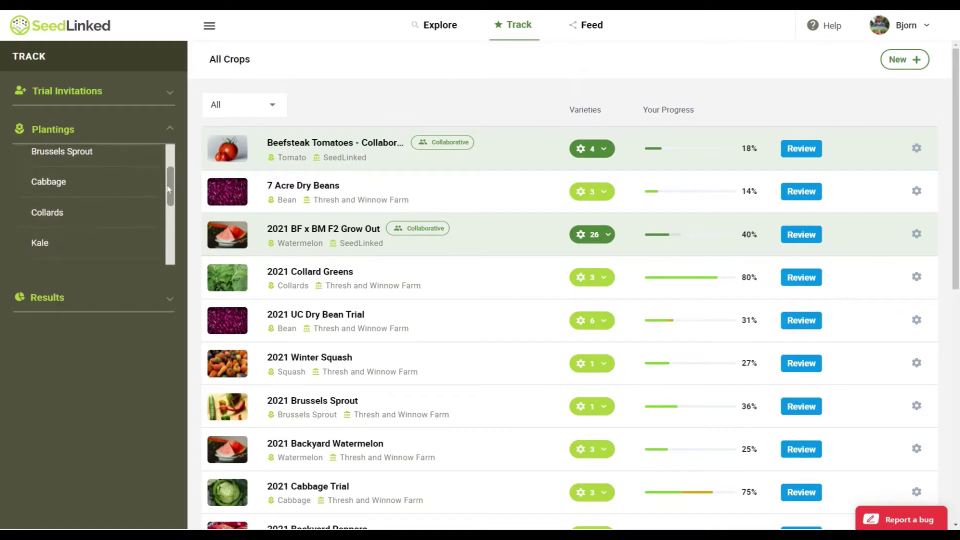
Filter plantings to Tomato and add Cherokee Chocolate as the Beefsteak Tomatoes check variety
left_click(105, 222)
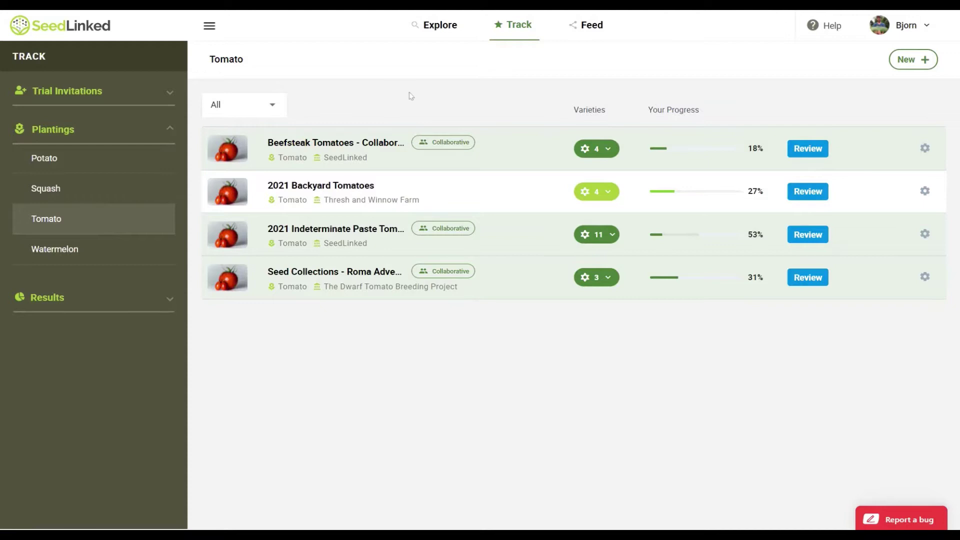
left_click(924, 153)
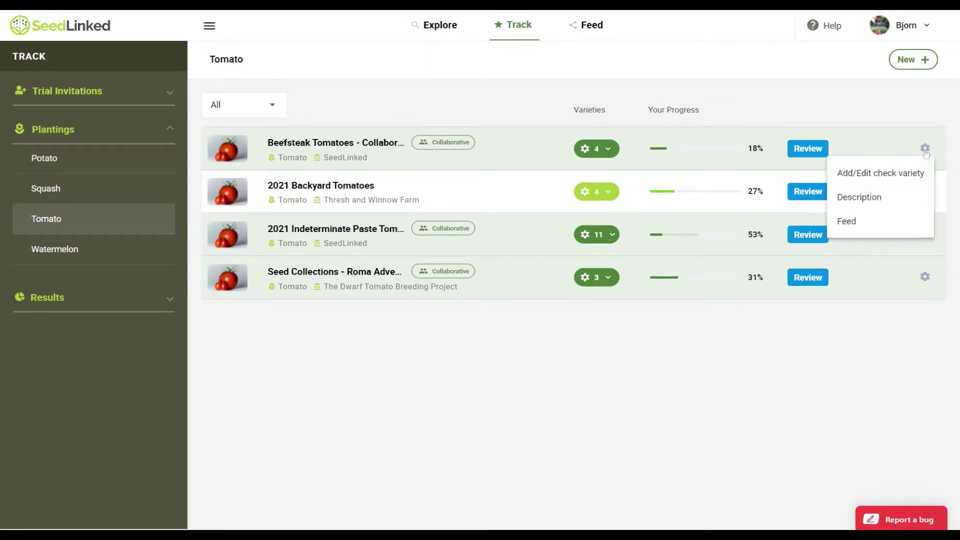
left_click(880, 181)
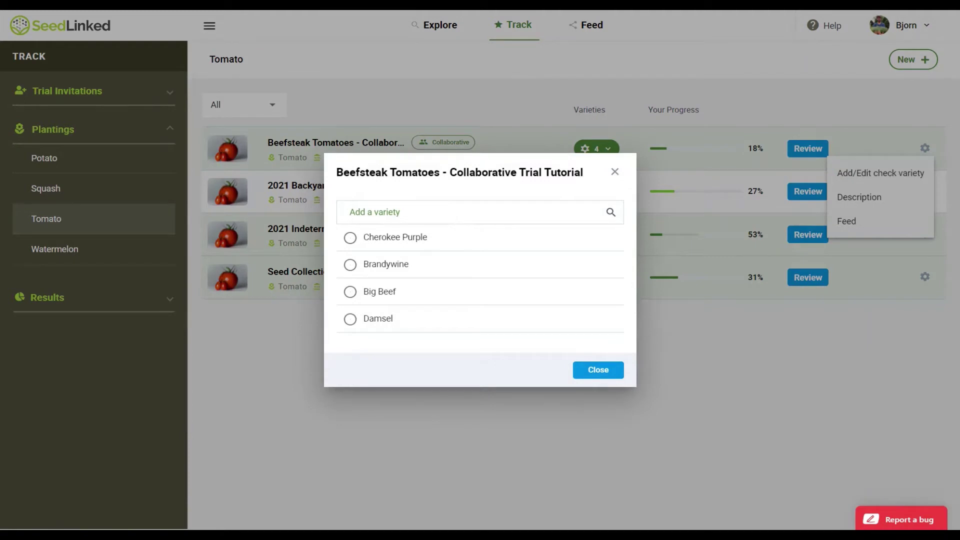
type("chero")
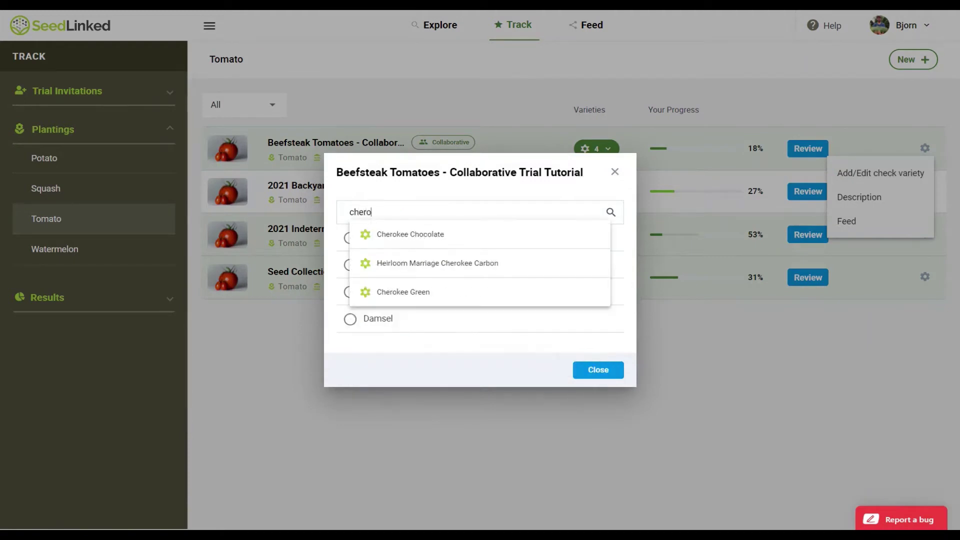
key("Down")
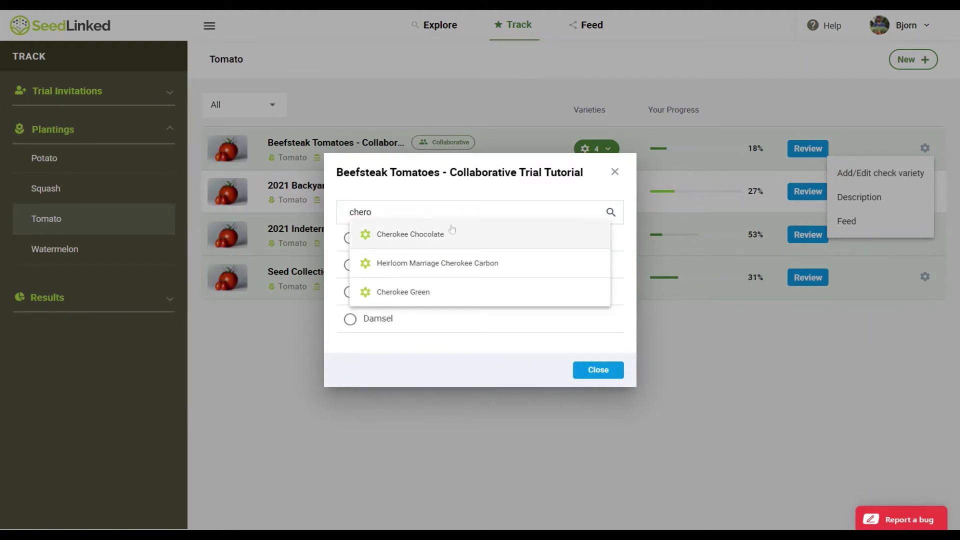
left_click(496, 248)
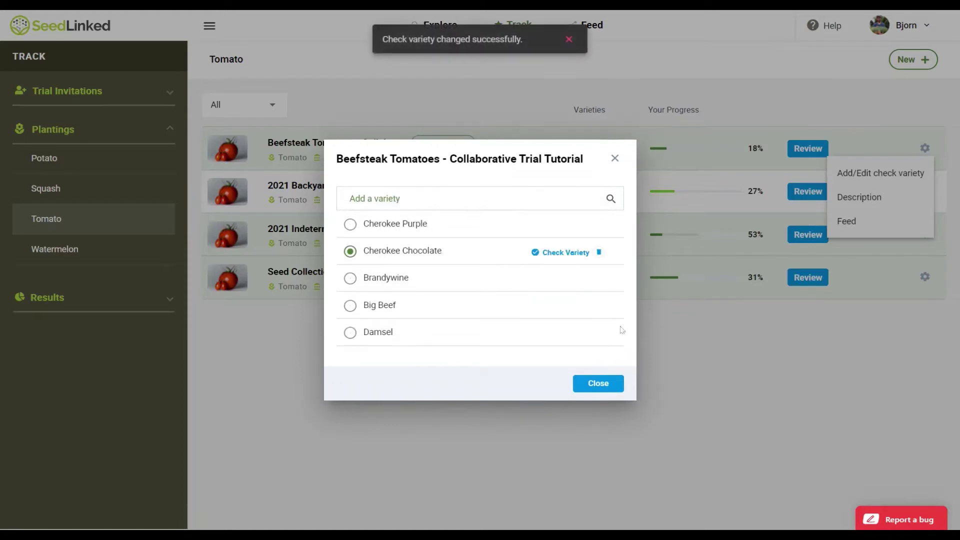
left_click(599, 384)
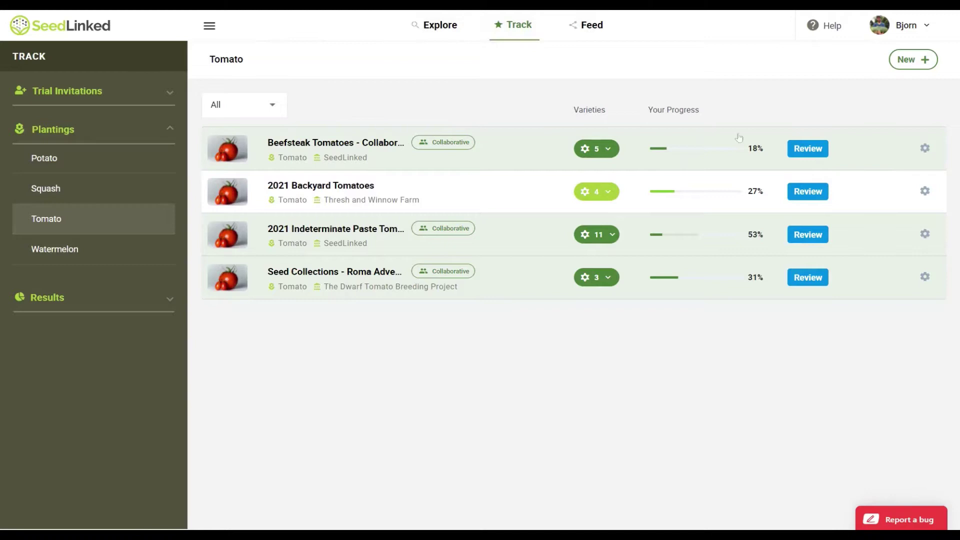
Open the Beefsteak Tomatoes review and drag Cherokee Chocolate to first, Brandywine to second
left_click(803, 148)
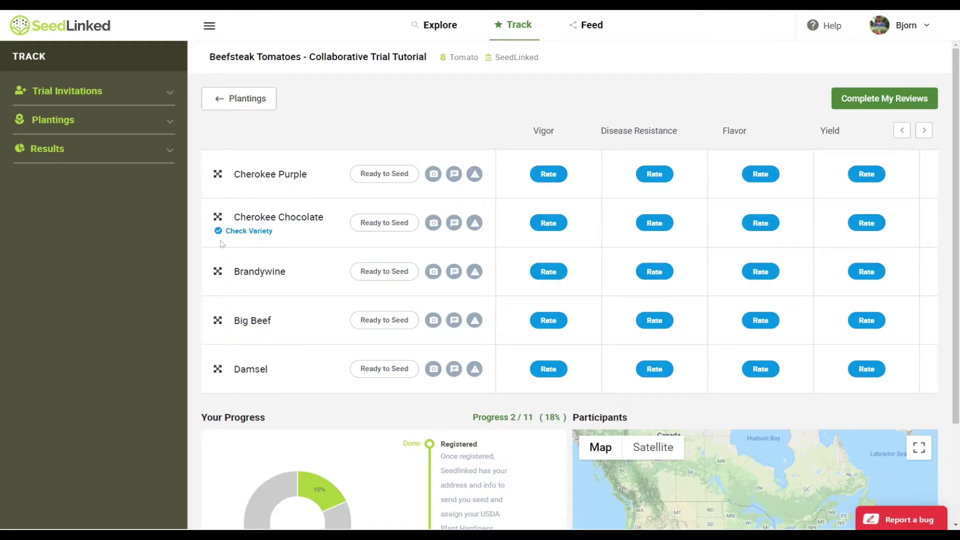
left_click_drag(218, 220, 219, 172)
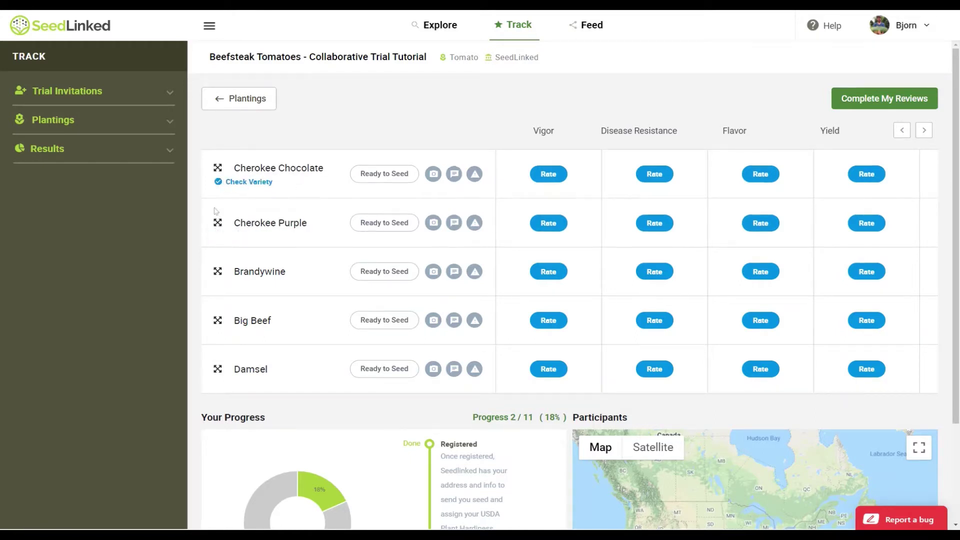
left_click_drag(218, 271, 219, 223)
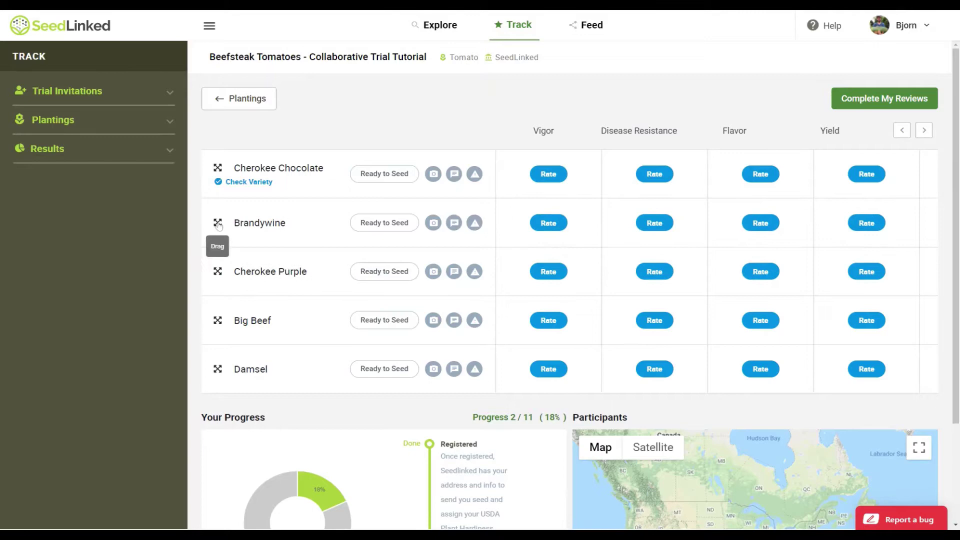
Save planting date 4/14/2021 and transplanting date 6/1/2021, applied to all five varieties
left_click(386, 176)
left_click(465, 266)
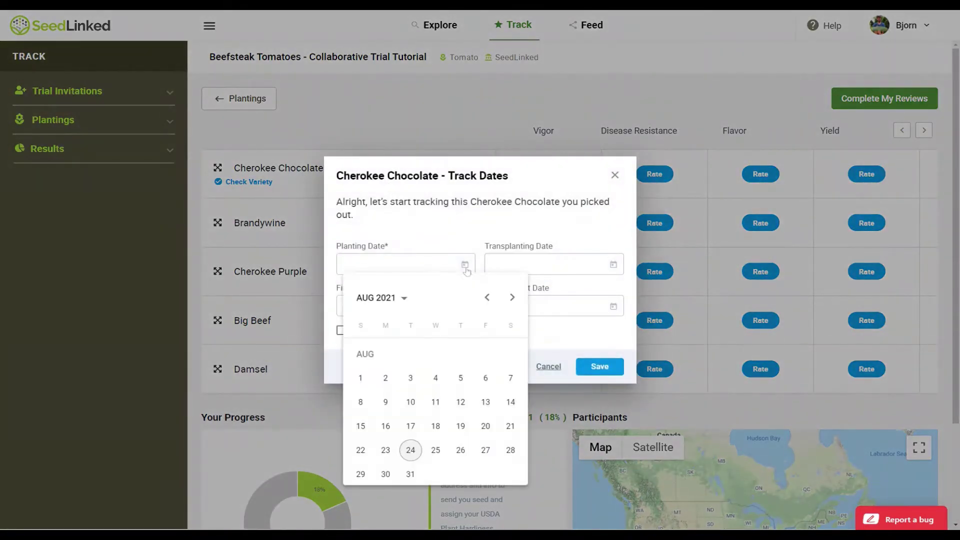
left_click(487, 298)
left_click(487, 297)
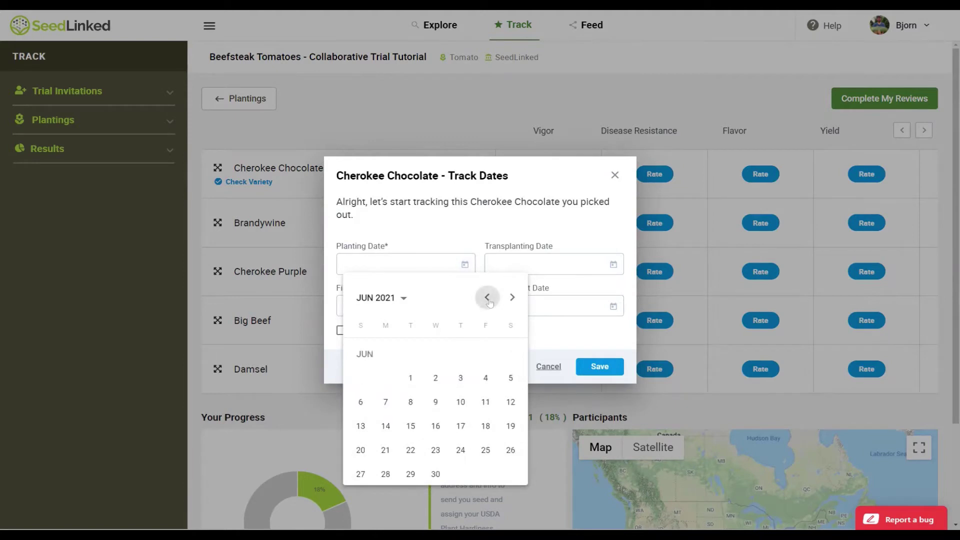
left_click(487, 297)
left_click(487, 297)
left_click(435, 402)
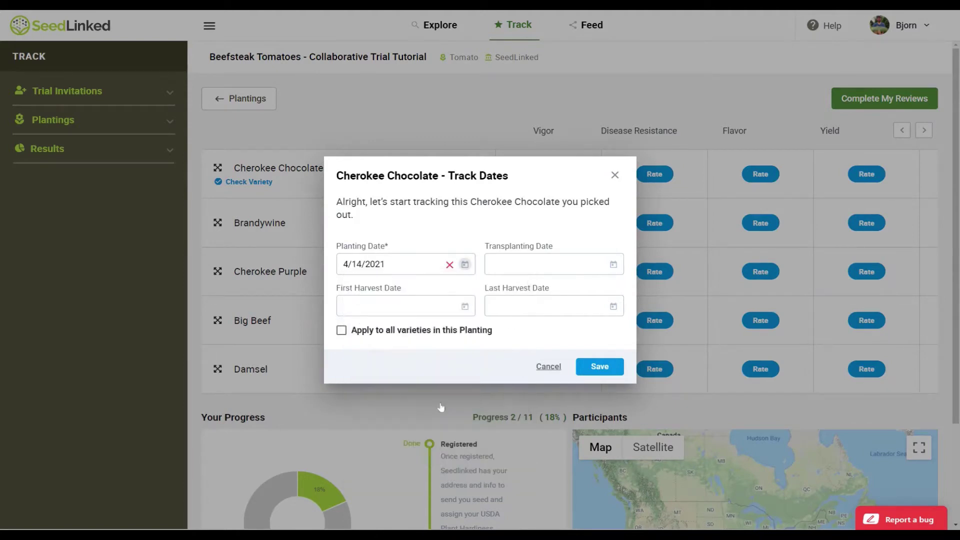
left_click(614, 265)
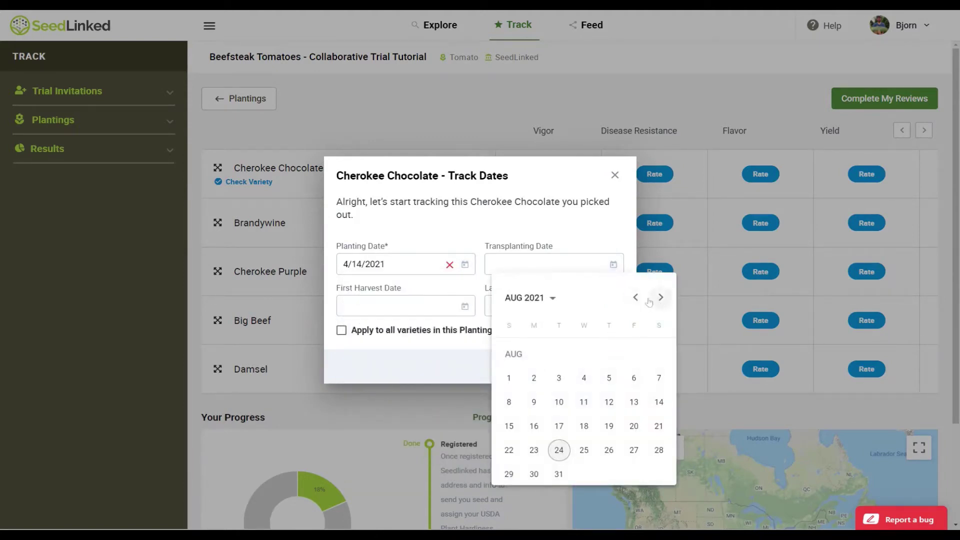
left_click(635, 299)
left_click(636, 299)
left_click(559, 378)
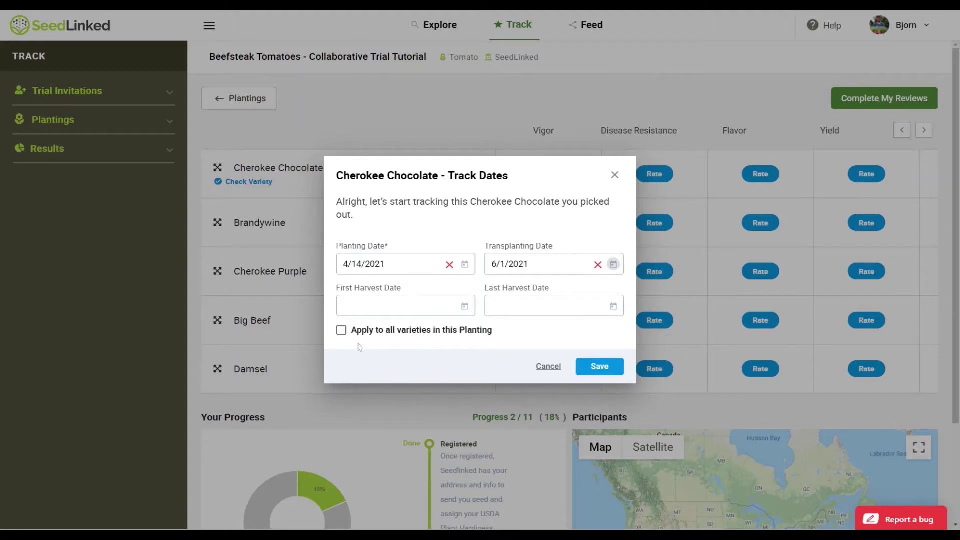
left_click(341, 330)
left_click(615, 372)
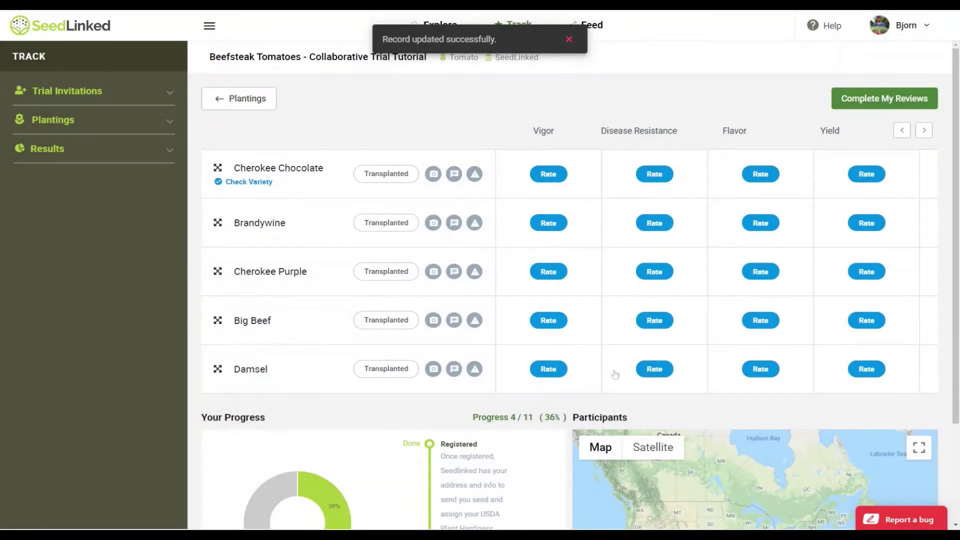
Save the comment "Great variety! Will grow again!" on Cherokee Chocolate, without adding photos
left_click(434, 175)
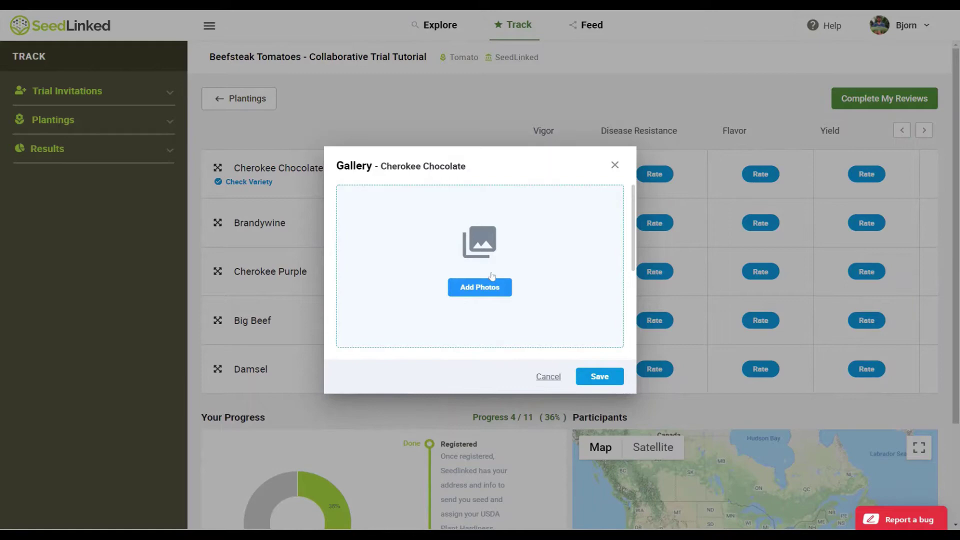
left_click(615, 166)
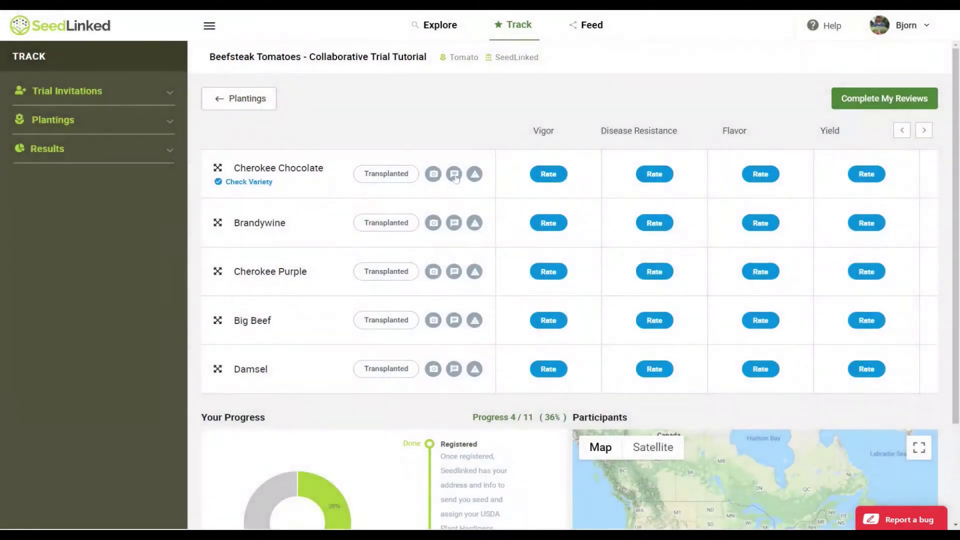
left_click(455, 175)
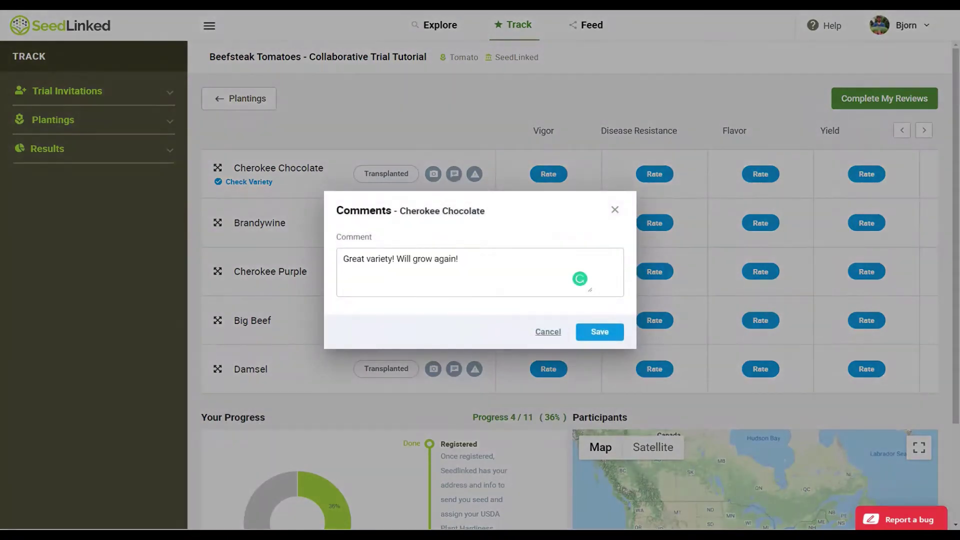
left_click(615, 337)
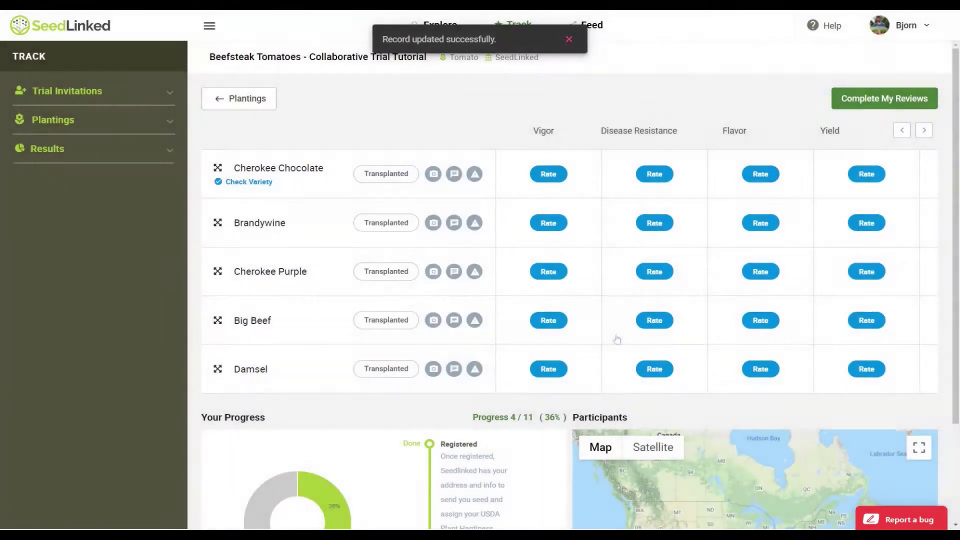
Report Cherokee Chocolate as a failed variety, then re-enable it
left_click(476, 177)
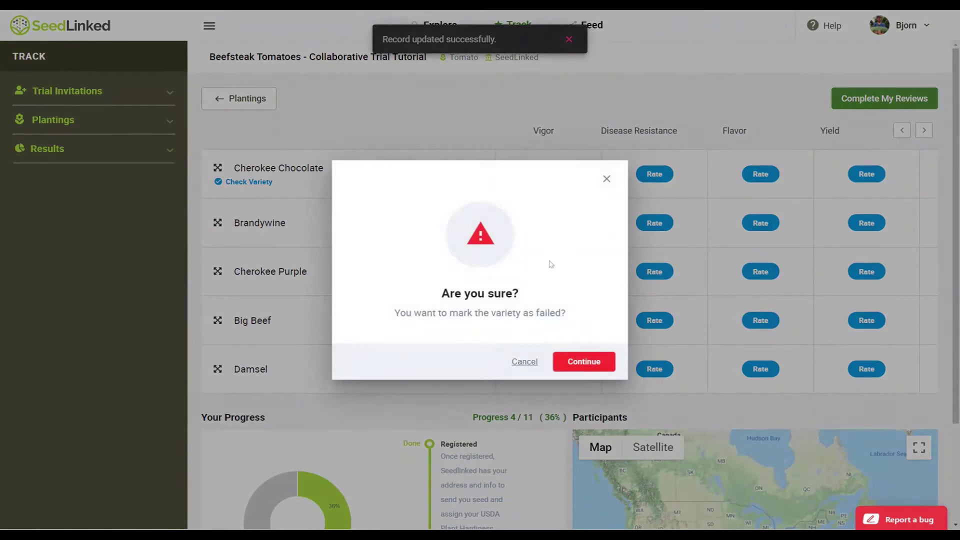
left_click(593, 355)
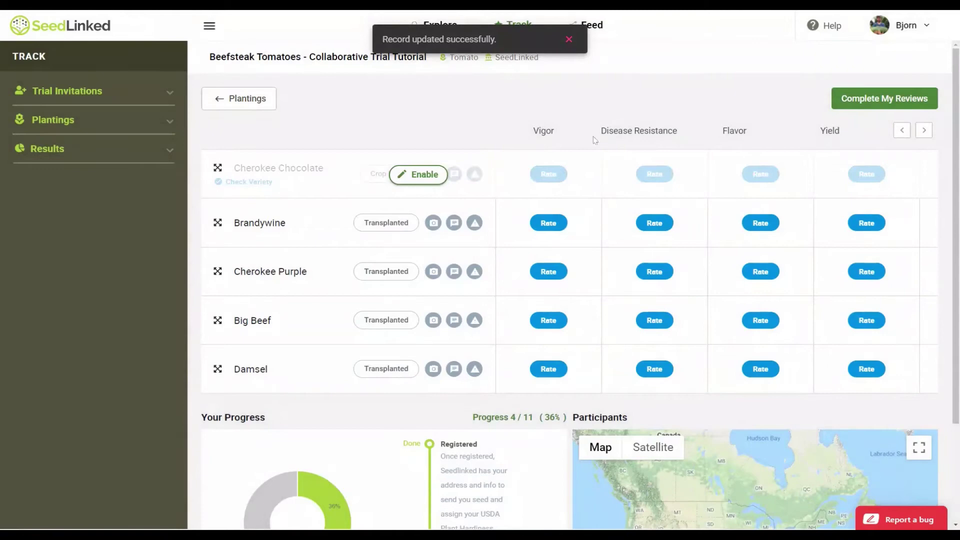
left_click(431, 180)
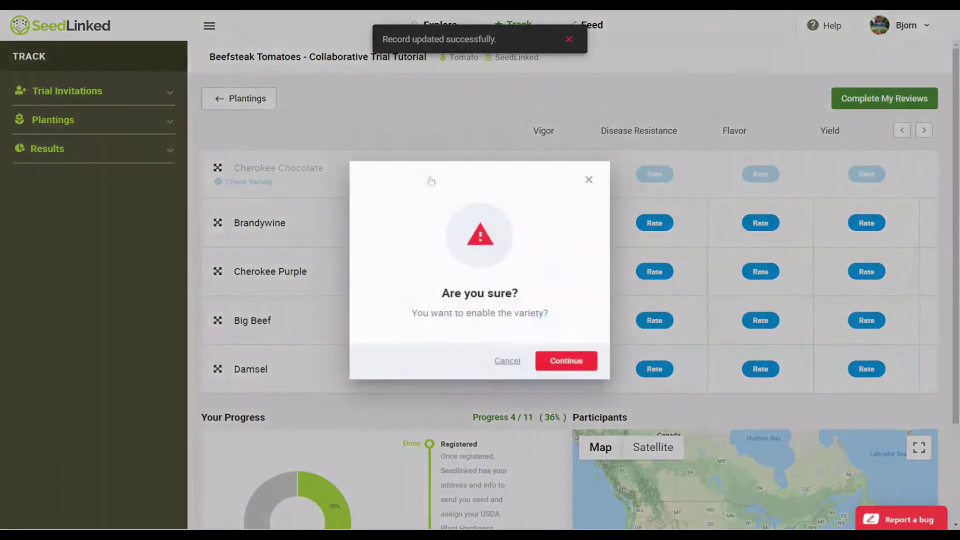
left_click(567, 361)
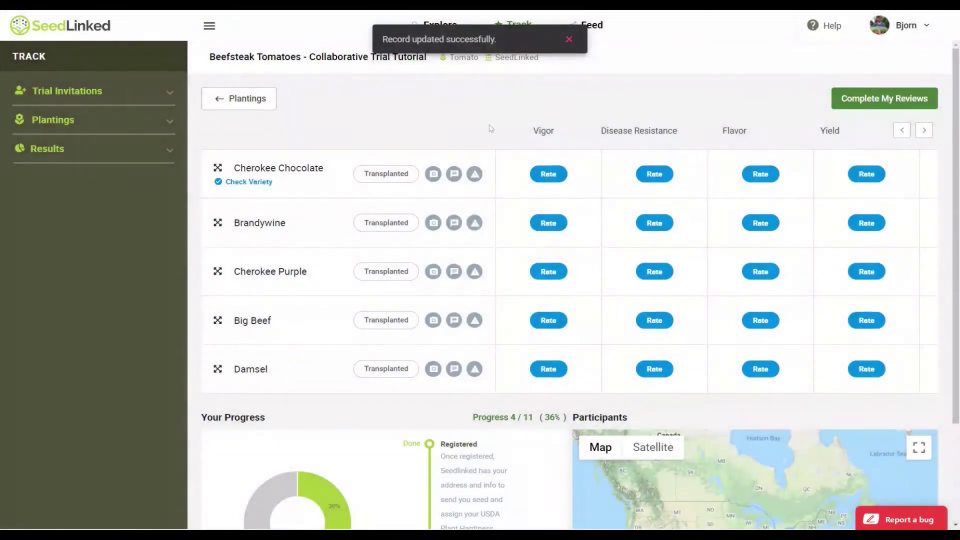
Rate Cherokee Chocolate's Vigor four stars with the reason "Very vigorous!"
left_click(924, 130)
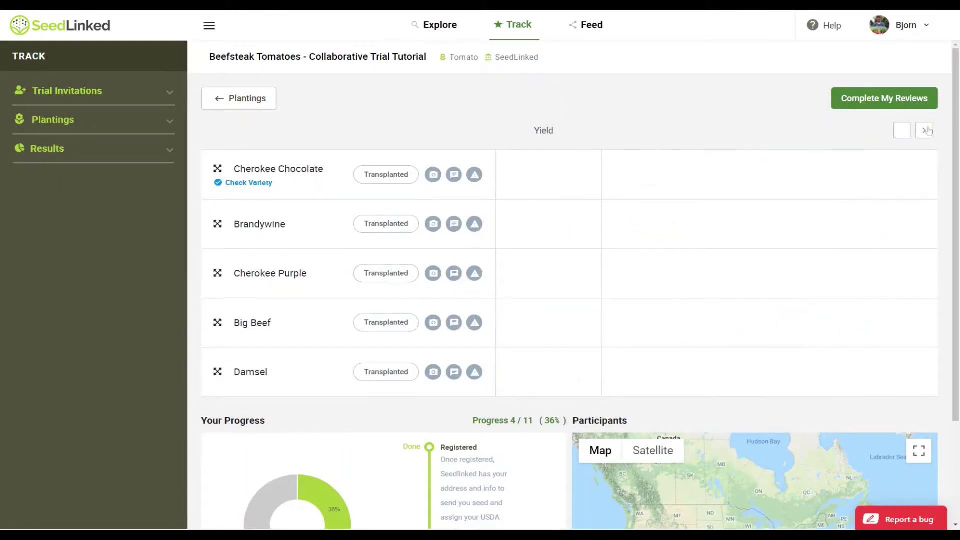
left_click(900, 130)
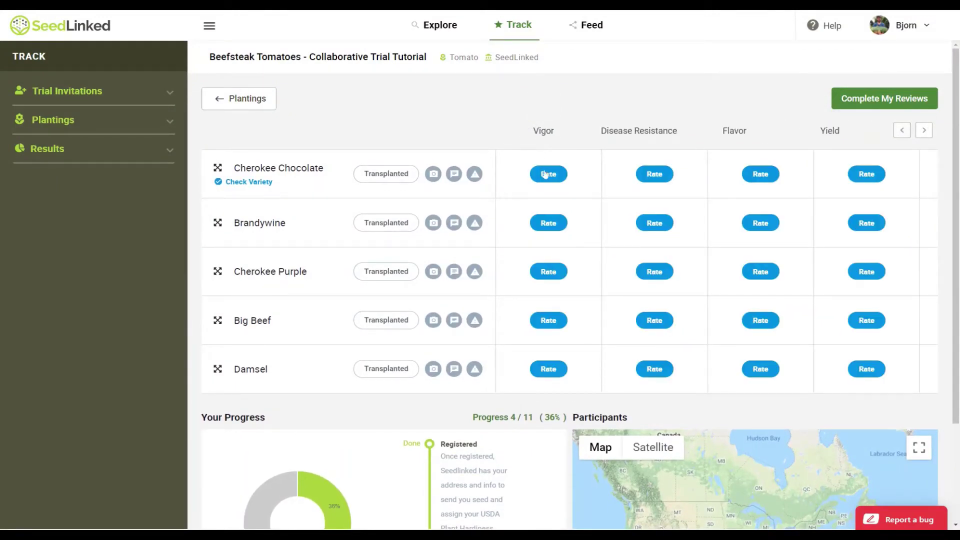
left_click(546, 174)
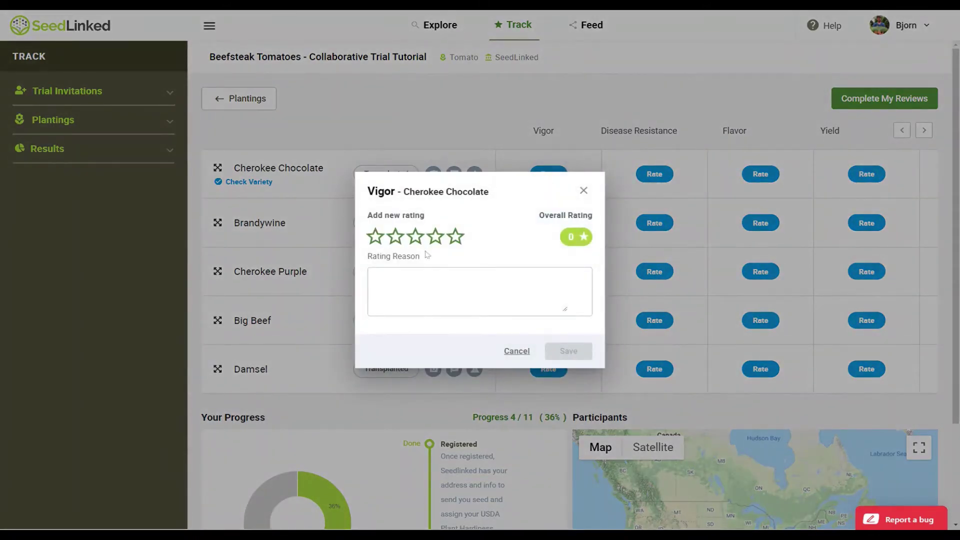
left_click(434, 236)
left_click(431, 274)
type("Very vigorous!")
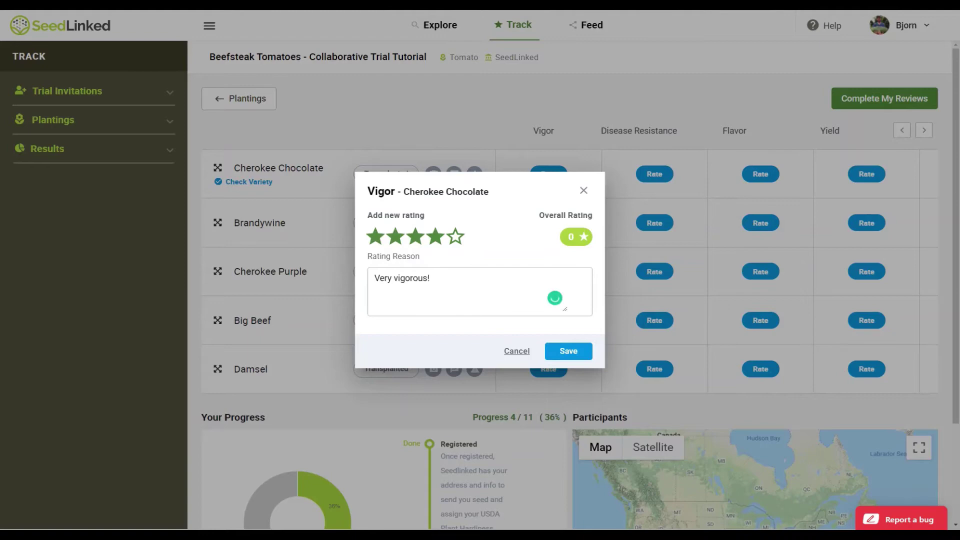
left_click(571, 353)
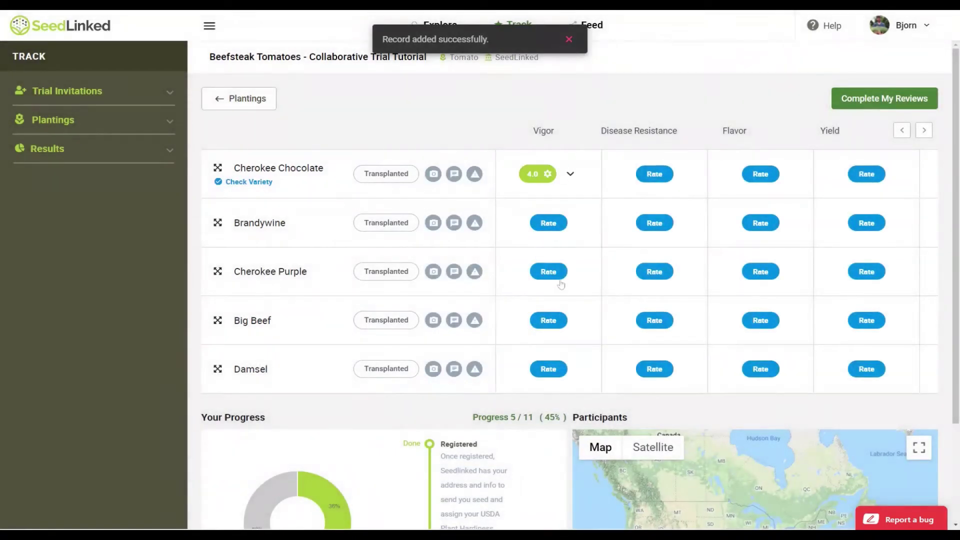
Rate Disease Resistance five stars with the reason "No disease at first fruit harvest."
left_click(659, 176)
left_click(455, 236)
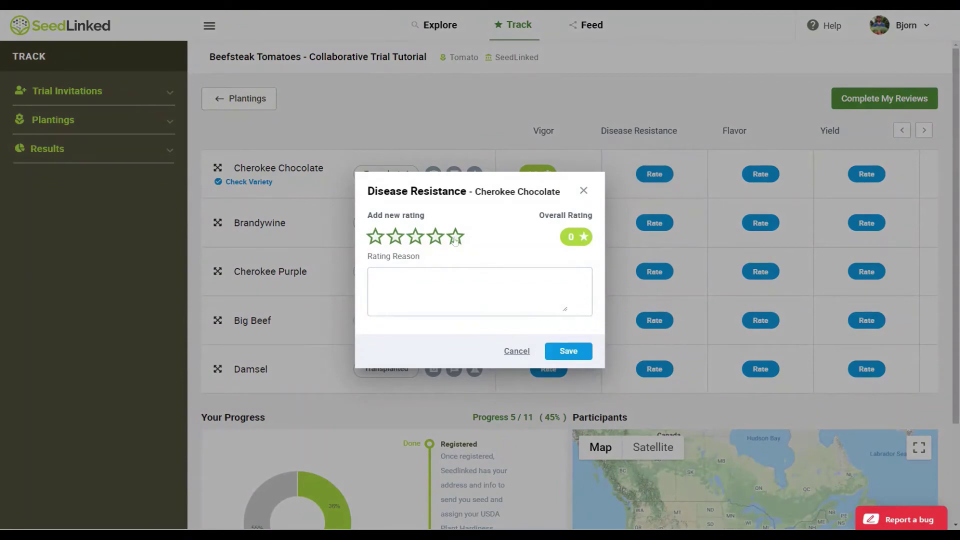
left_click(500, 295)
type("No disease at first fruit harvest.")
left_click(569, 351)
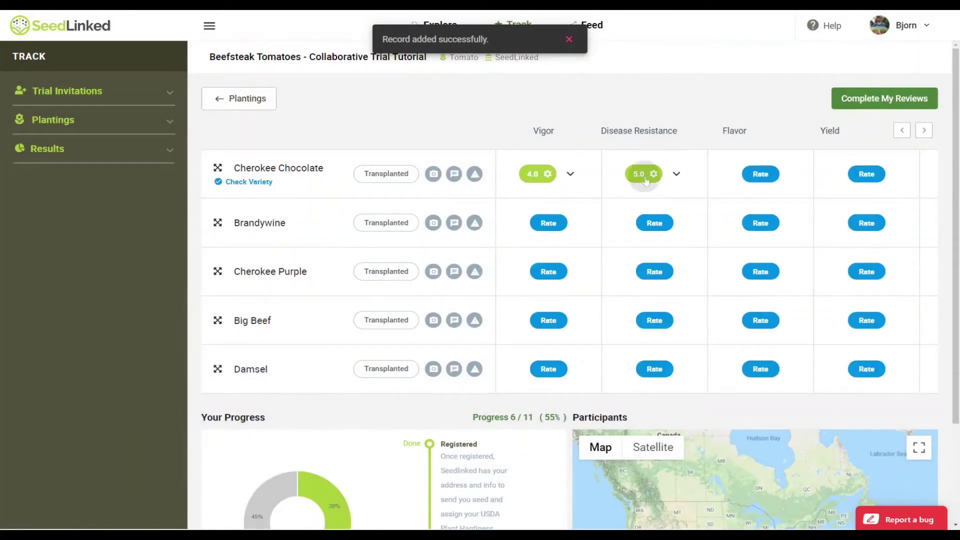
Add a two-star disease rating "Lots of disease at last fruit harvest.", then delete it
left_click(642, 174)
left_click(395, 195)
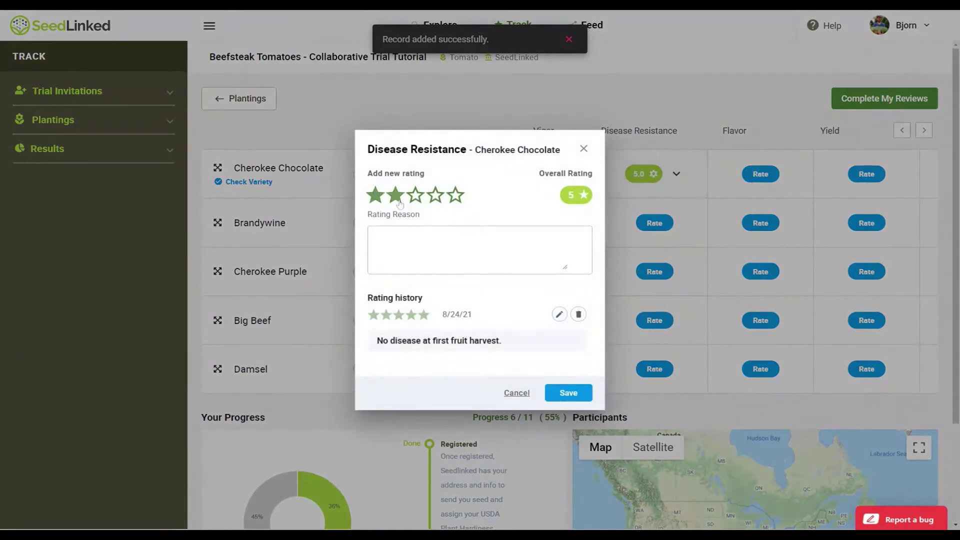
left_click(479, 249)
type("Lots of disease at last fruit harvest.")
left_click(580, 395)
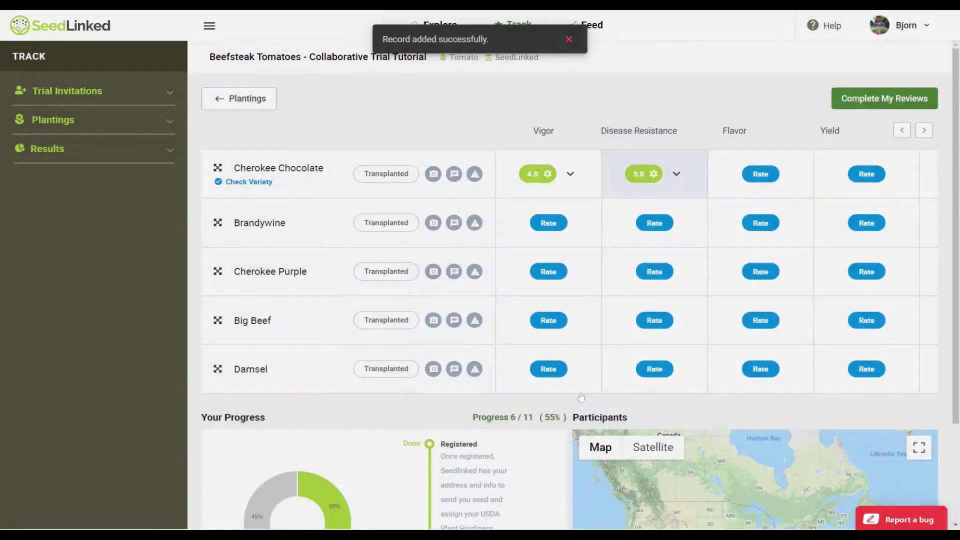
left_click(678, 175)
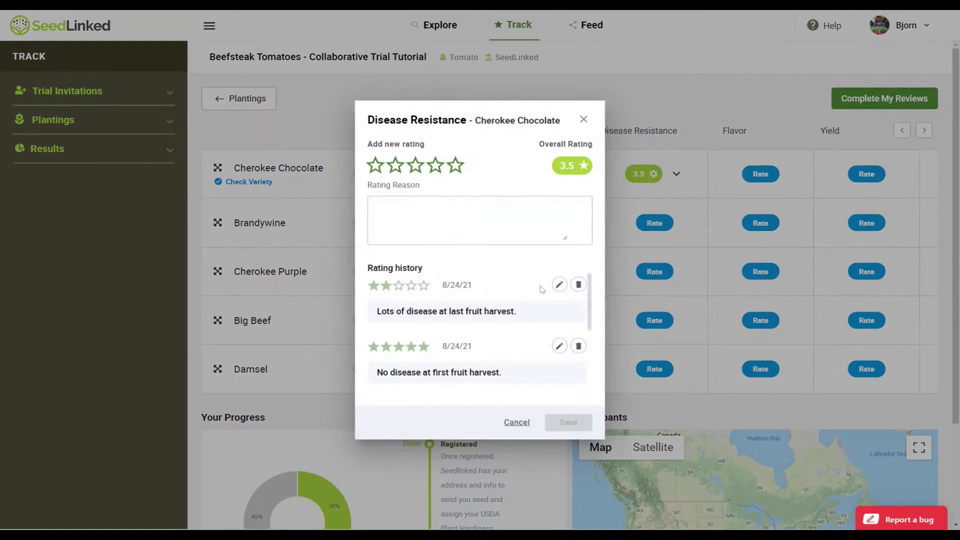
left_click(578, 286)
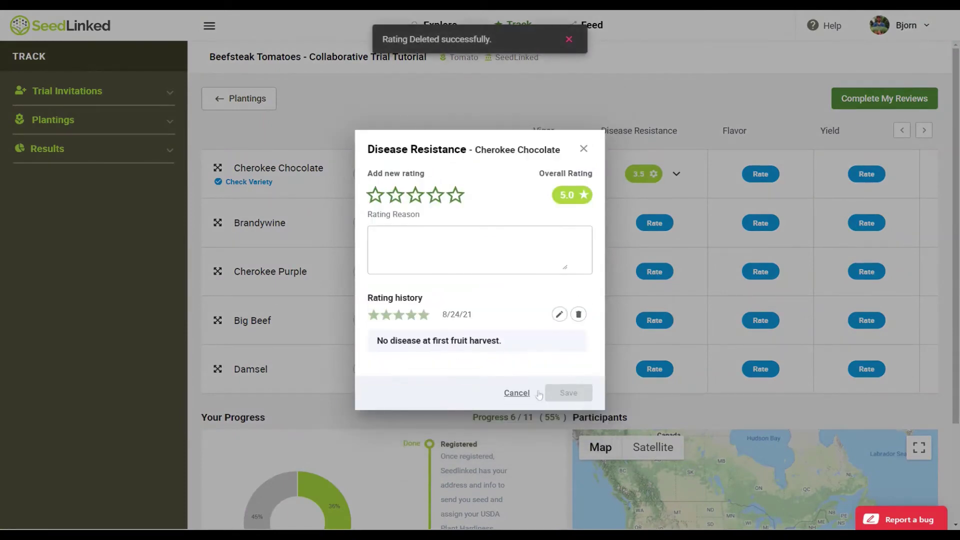
left_click(525, 395)
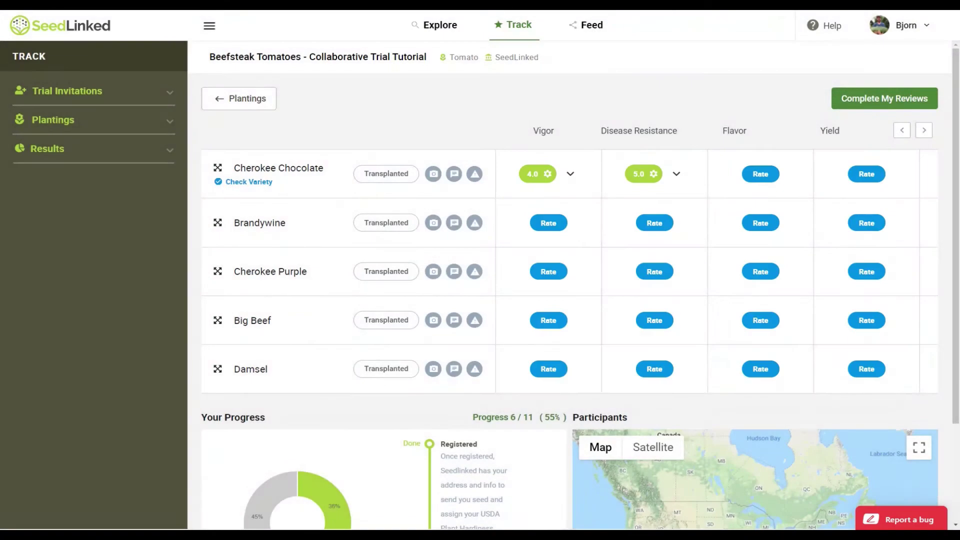
Scroll through the Your Progress timeline to check every variety's ratings and Done Harvesting status
scroll(463, 245, "down", 3)
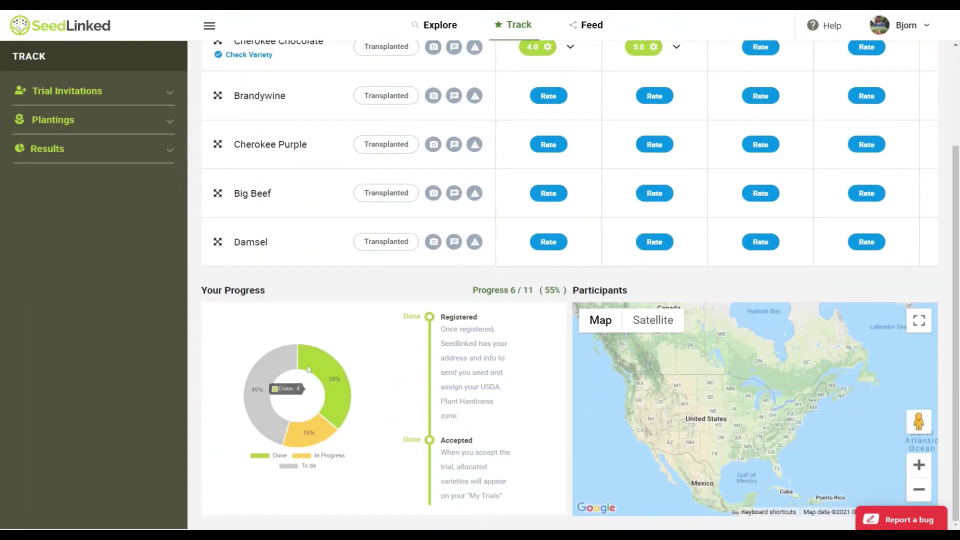
scroll(475, 400, "down", 3)
scroll(461, 380, "down", 5)
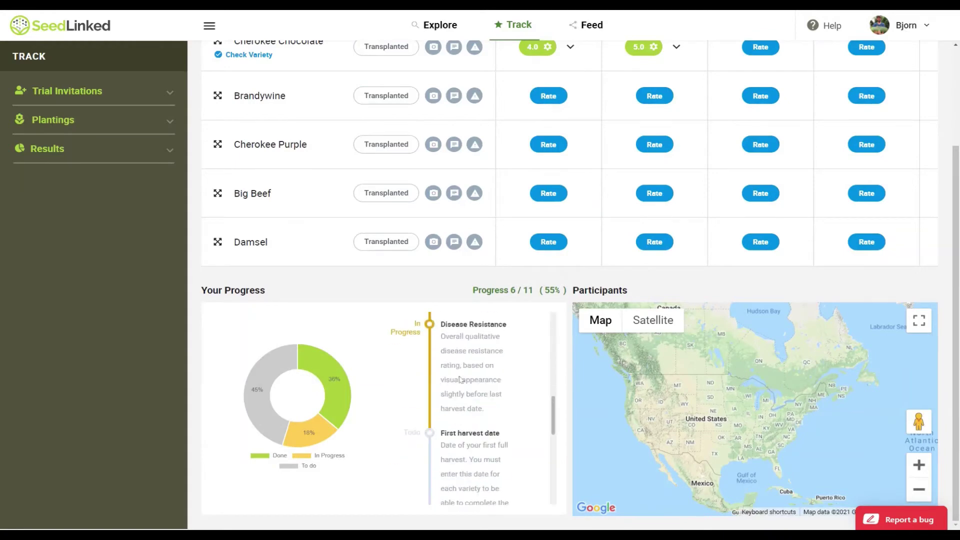
scroll(460, 380, "up", 10)
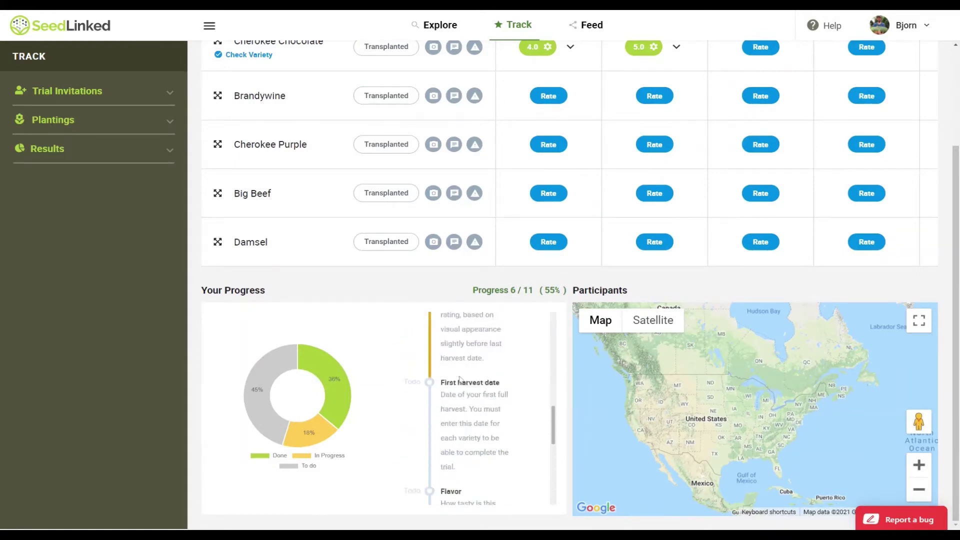
scroll(550, 360, "down", 3)
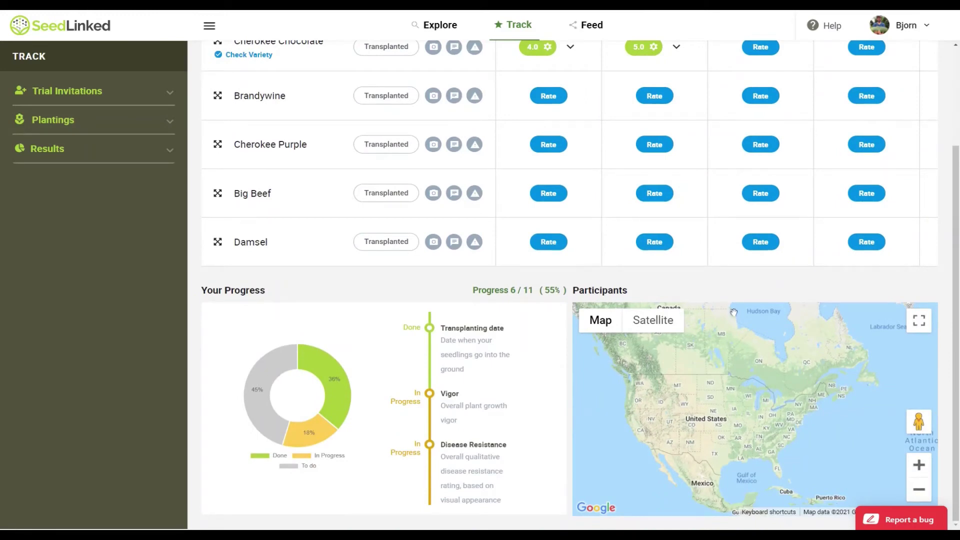
scroll(733, 310, "up", 3)
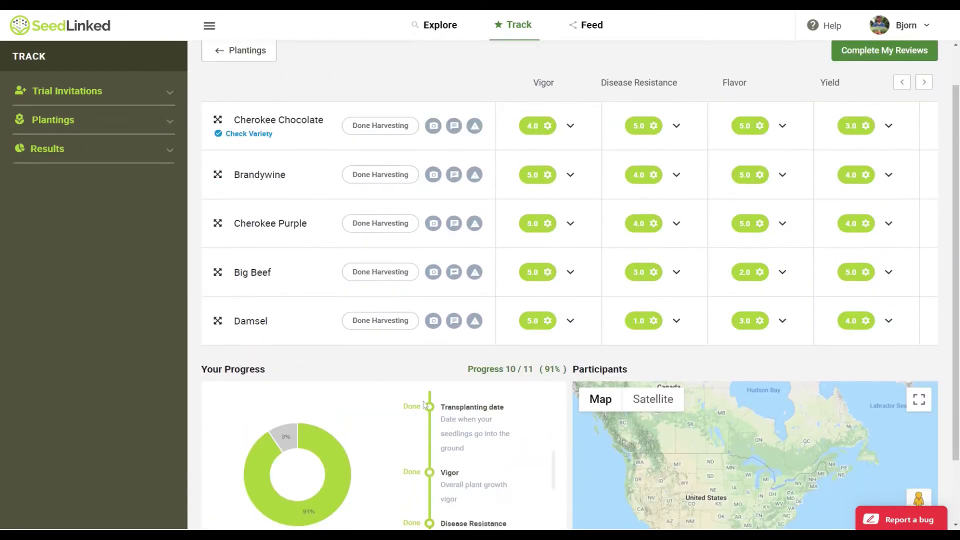
scroll(424, 405, "up", 5)
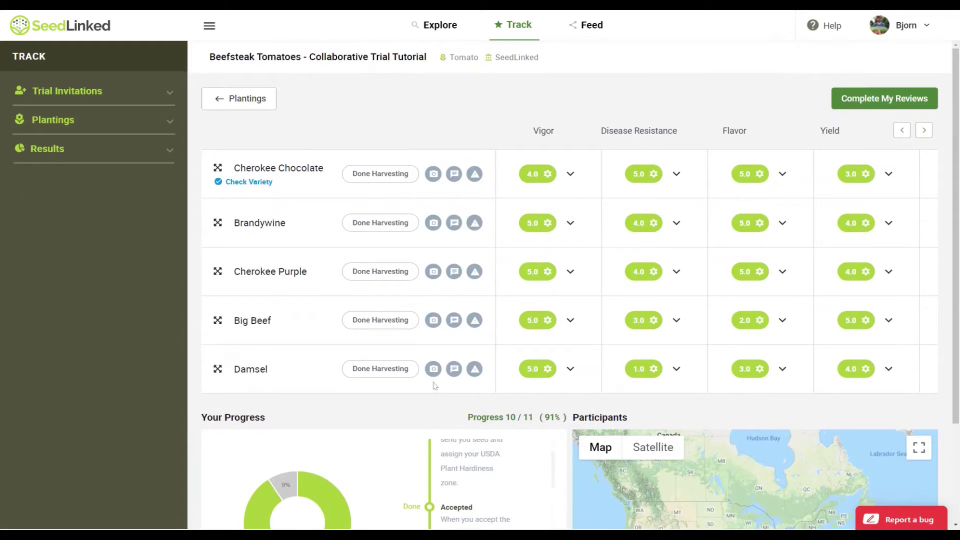
scroll(434, 385, "down", 3)
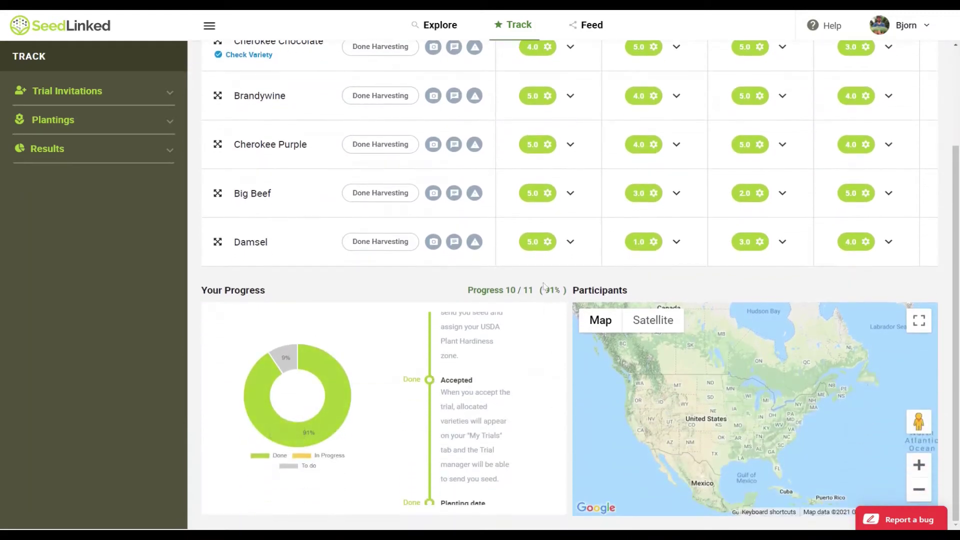
scroll(543, 341, "down", 10)
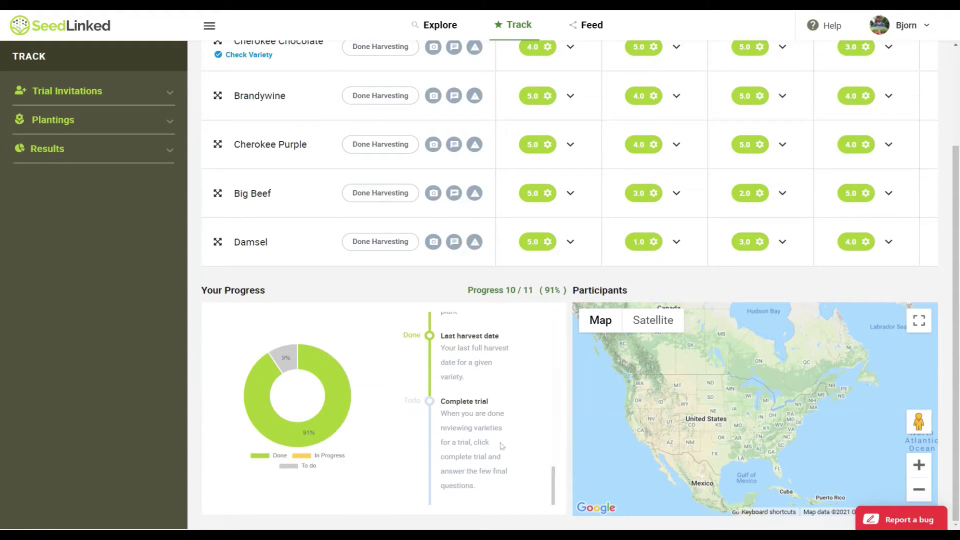
scroll(718, 285, "up", 3)
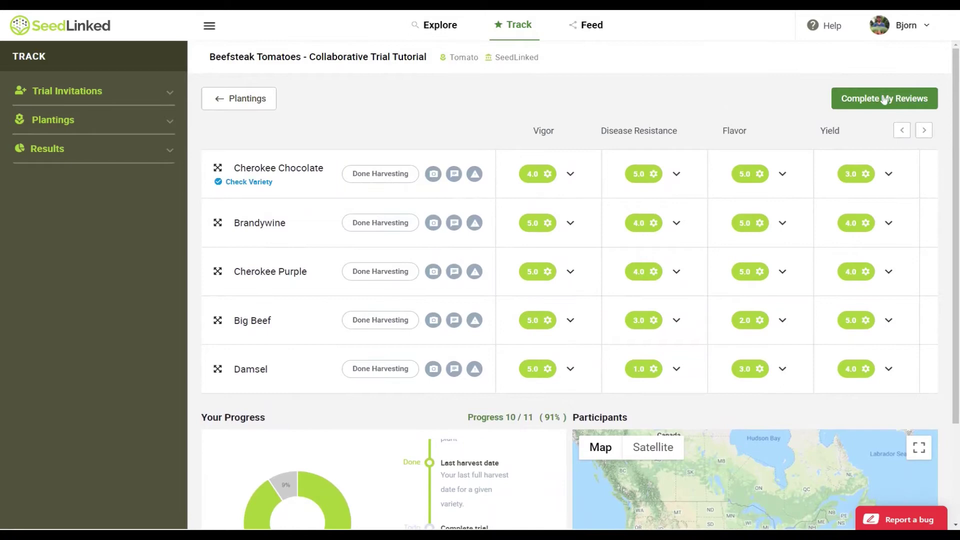
Answer grow-again Yes for all but Big Beef; rate Big Beef unhappy, Damsel neutral
left_click(884, 99)
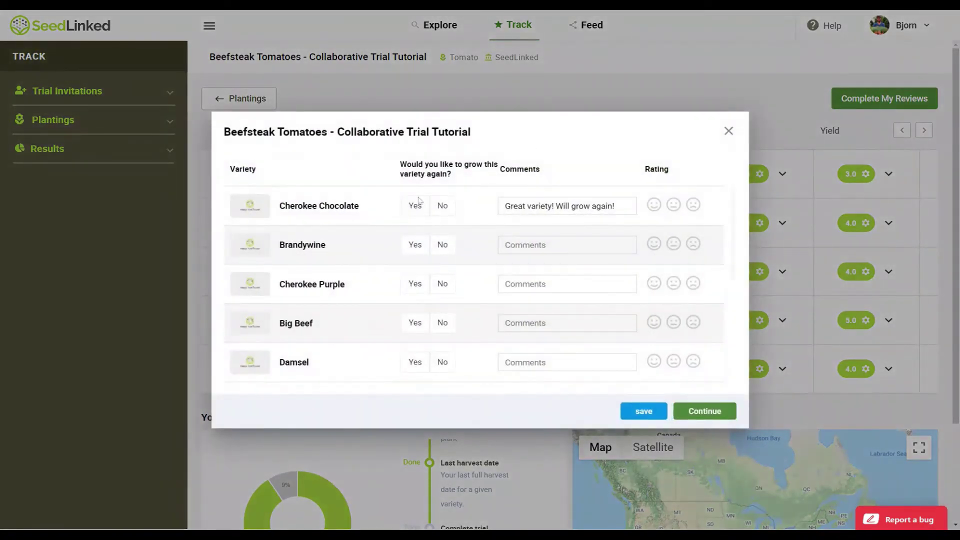
left_click(416, 205)
left_click(416, 245)
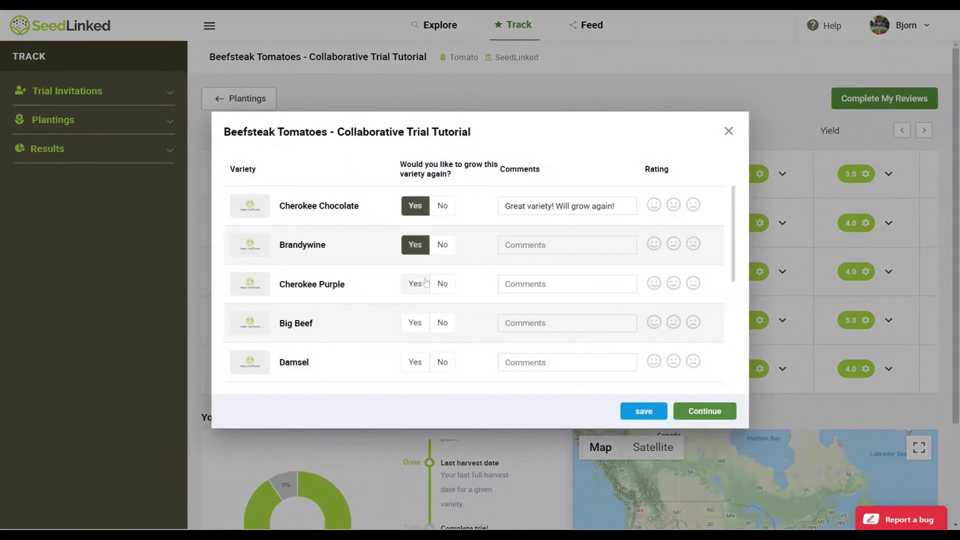
left_click(419, 285)
left_click(442, 323)
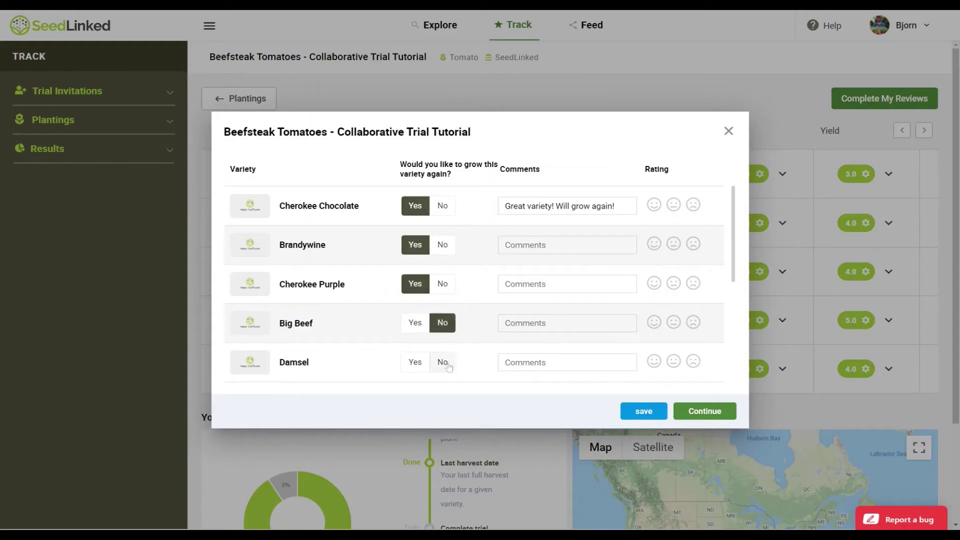
left_click(415, 361)
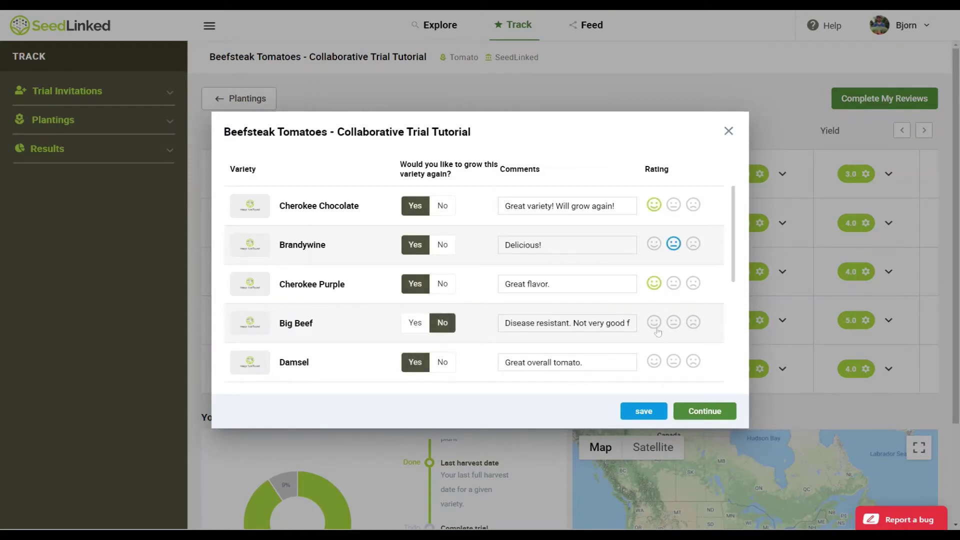
left_click(693, 322)
left_click(676, 364)
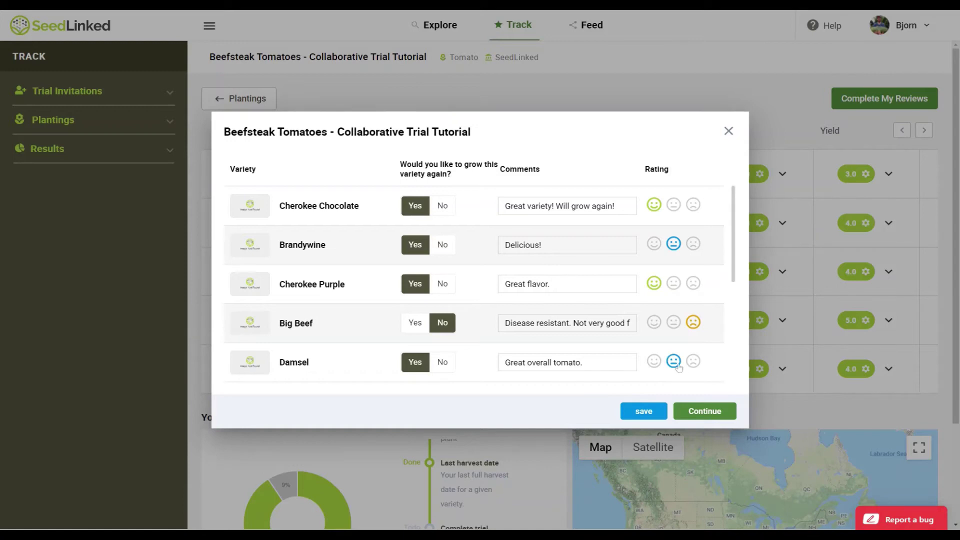
left_click(705, 411)
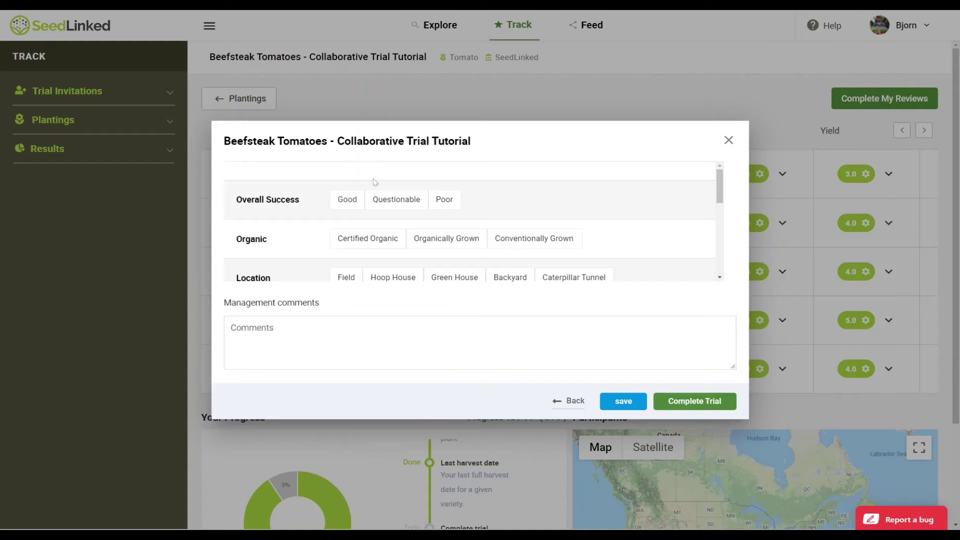
Mark the trial Good, Organically Grown, Backyard, trellised and fertilized
left_click(347, 202)
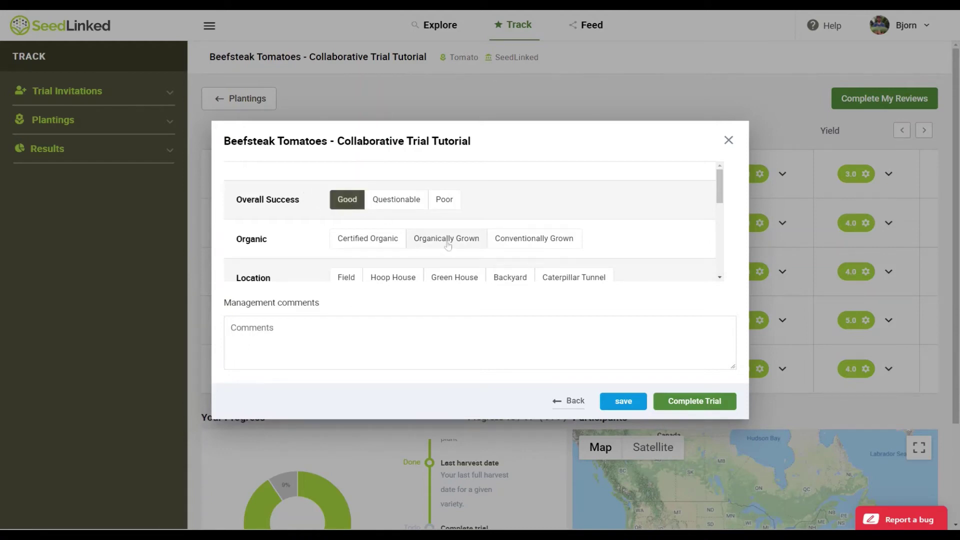
left_click(448, 243)
left_click(509, 276)
scroll(530, 245, "down", 2)
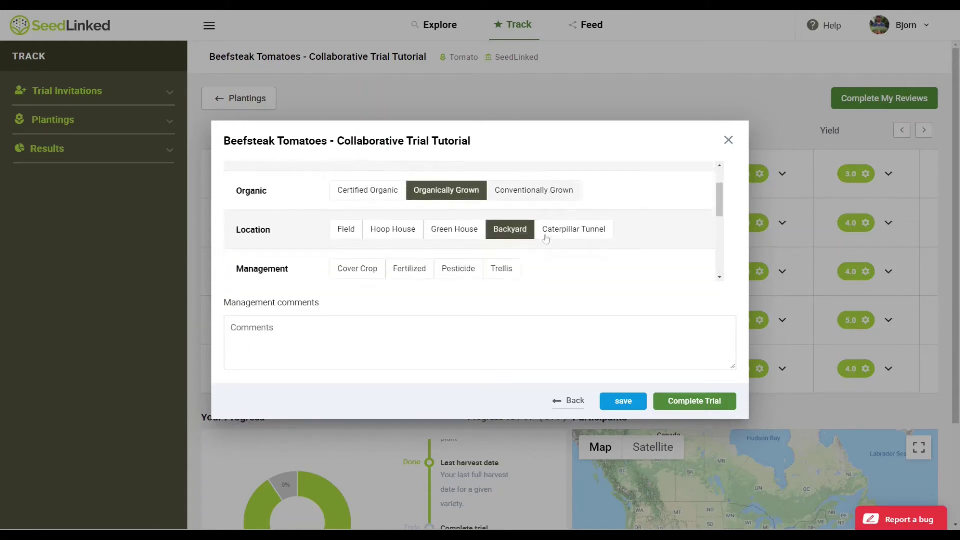
left_click(501, 224)
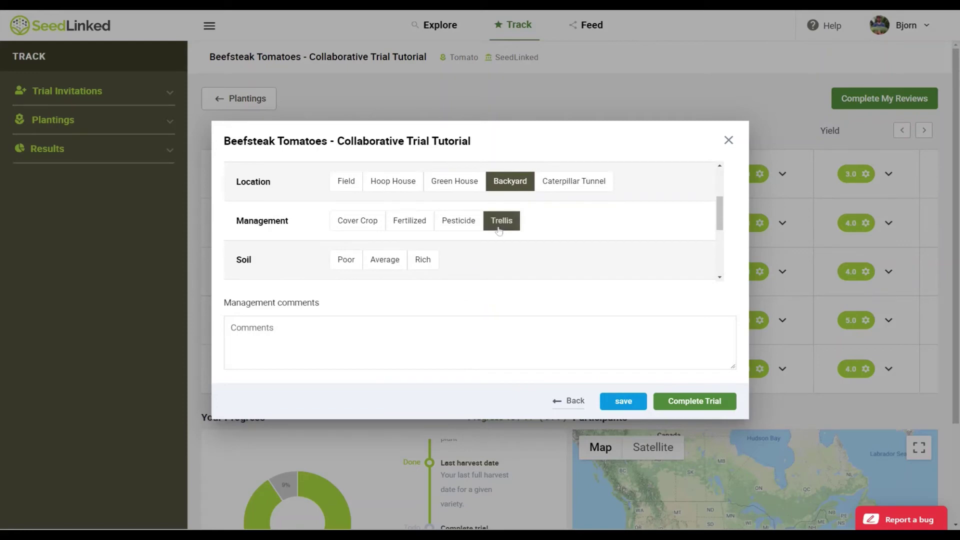
left_click(380, 227)
left_click(410, 223)
scroll(414, 229, "down", 2)
Set rich soil, full sun, average climate, and weed and pest stress
left_click(423, 165)
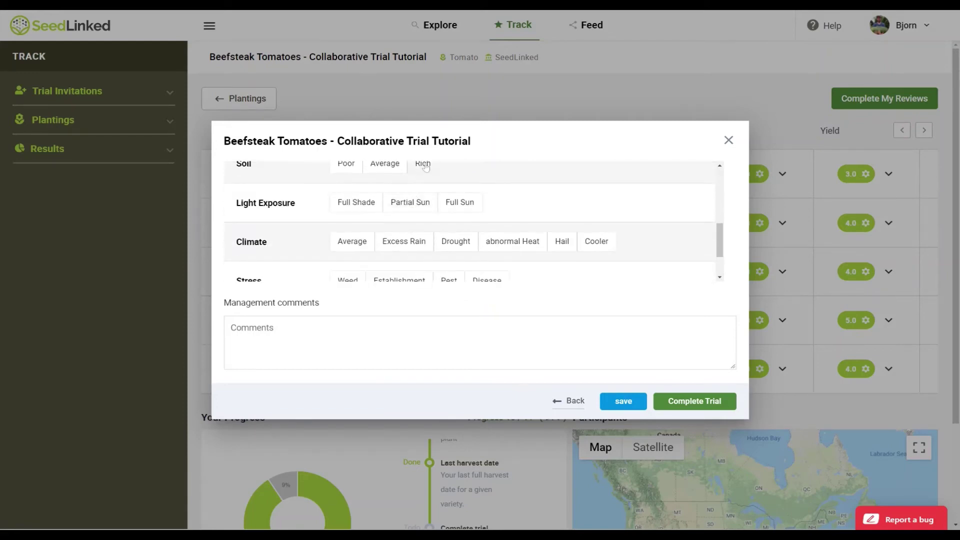
left_click(461, 206)
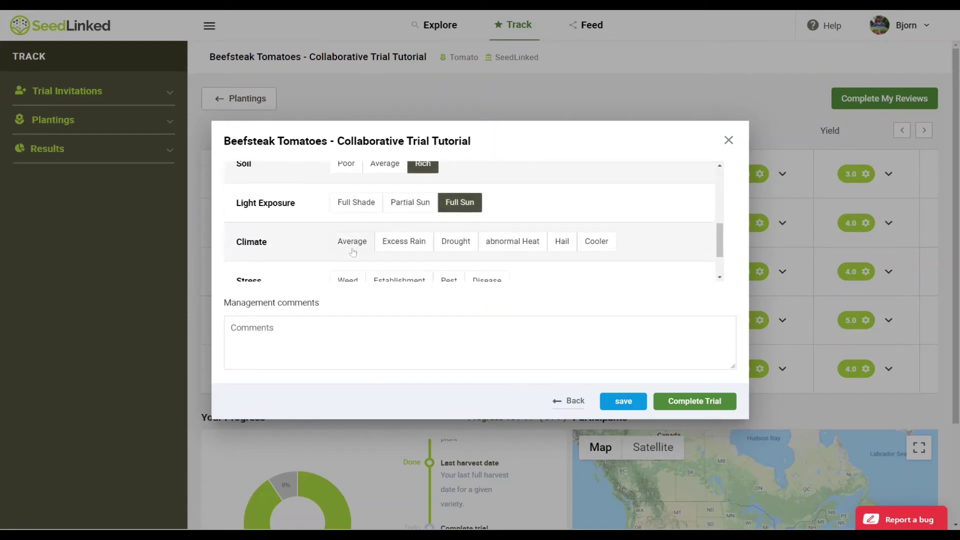
left_click(353, 242)
scroll(360, 248, "down", 1)
left_click(347, 233)
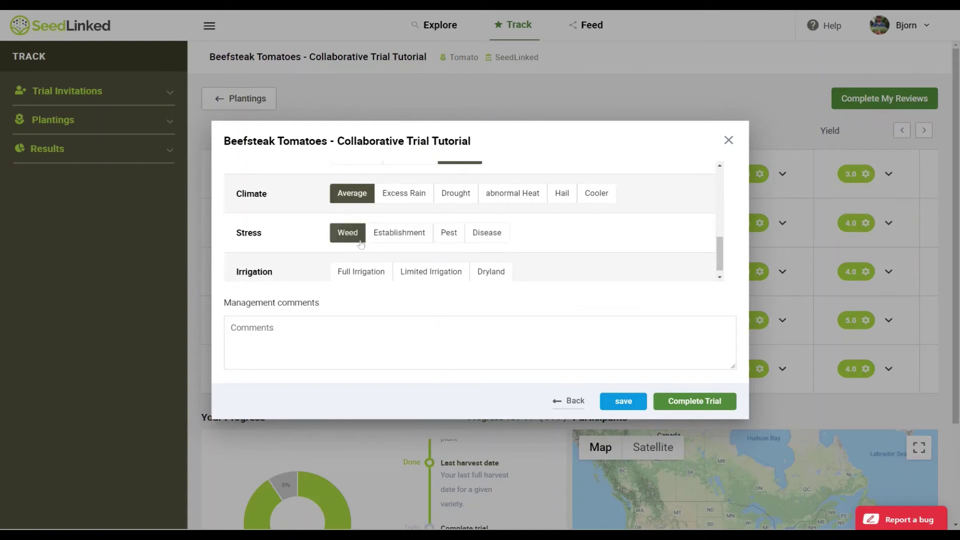
left_click(452, 239)
scroll(440, 247, "down", 1)
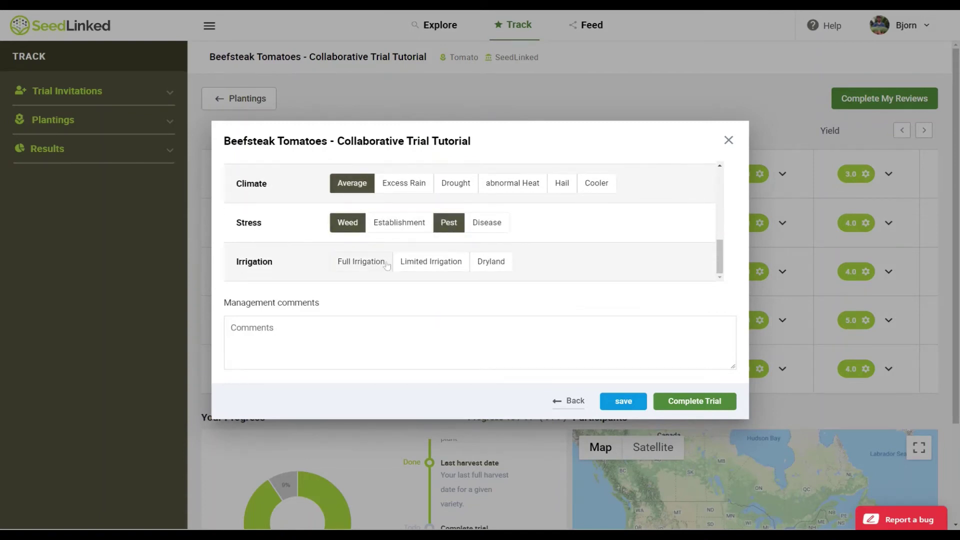
Choose full irrigation, add the comment "Planting was successful." and complete the trial
left_click(361, 261)
left_click(350, 340)
type("Planting was successful.")
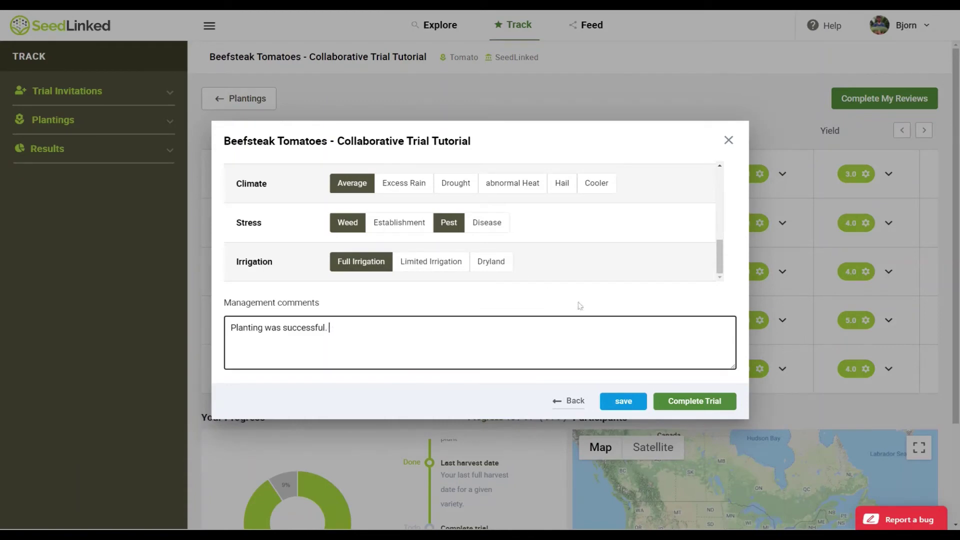
left_click(690, 400)
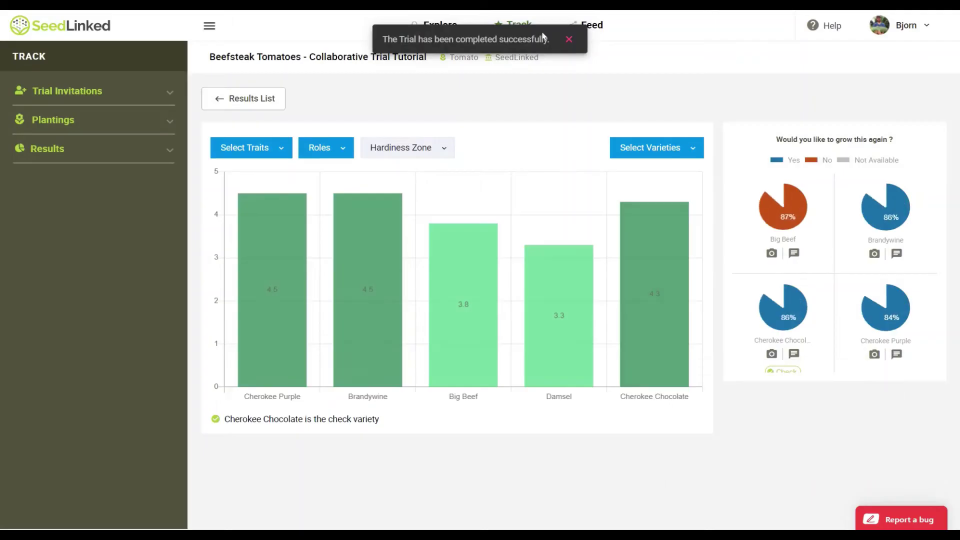
Browse Results by year to 2021 and open the Beefsteak Tomatoes results page
left_click(570, 40)
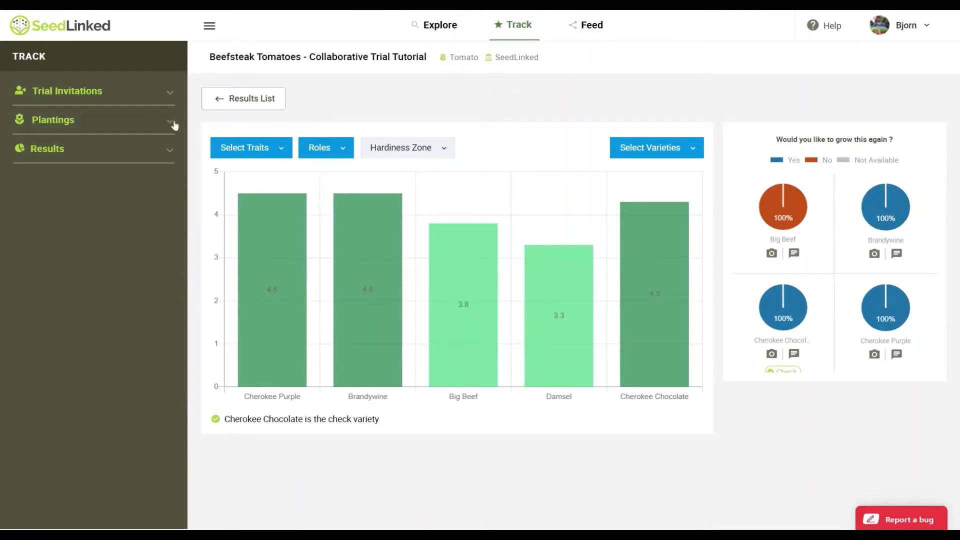
left_click(168, 126)
left_click(167, 126)
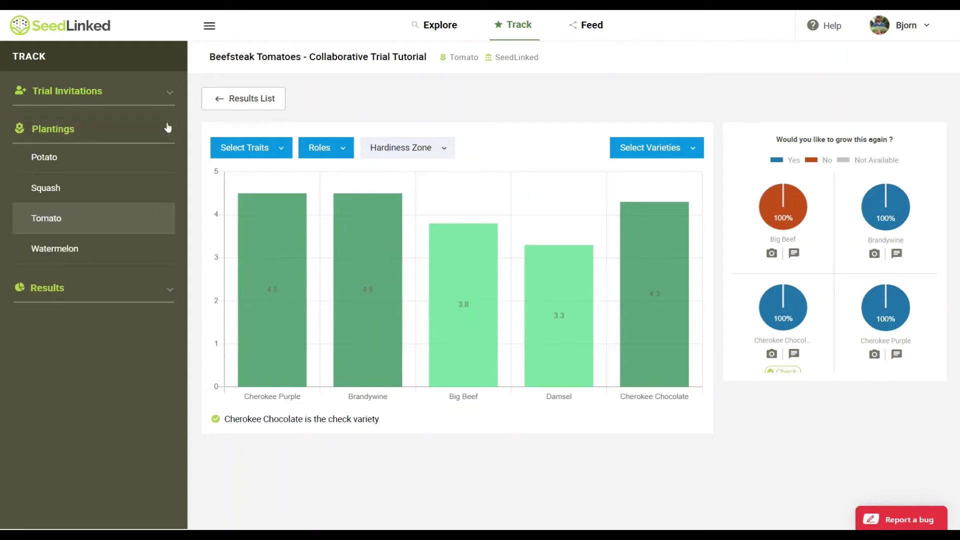
left_click(168, 156)
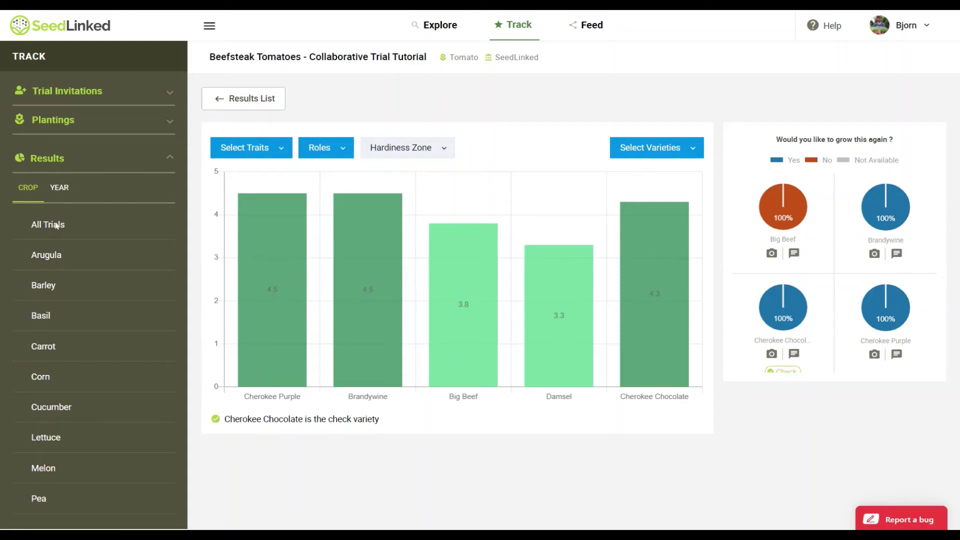
left_click(59, 188)
left_click(46, 225)
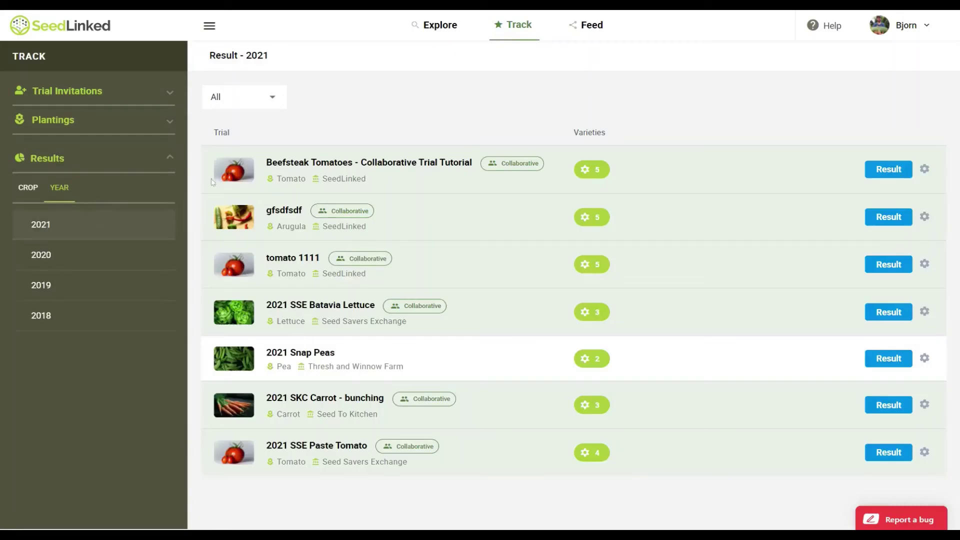
left_click(889, 169)
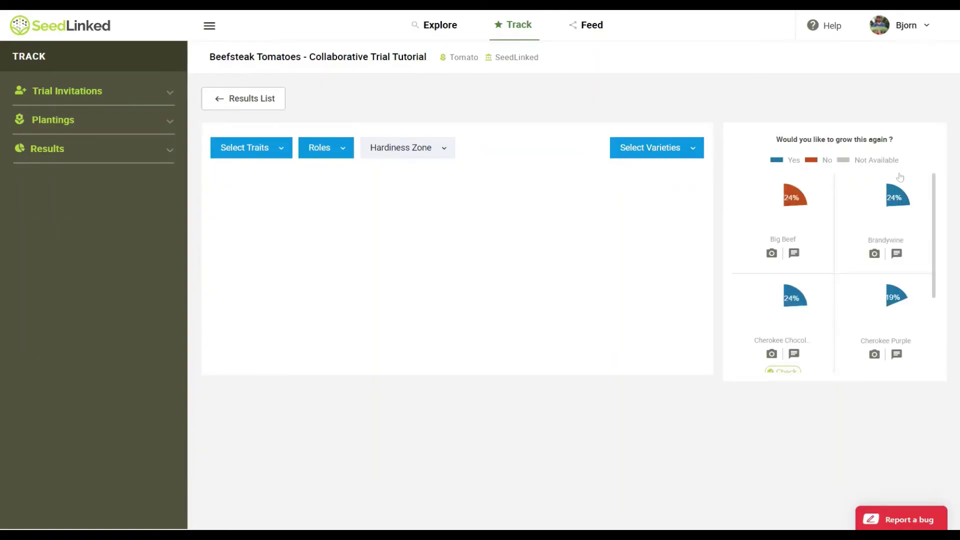
left_click(281, 150)
left_click(280, 149)
left_click(348, 152)
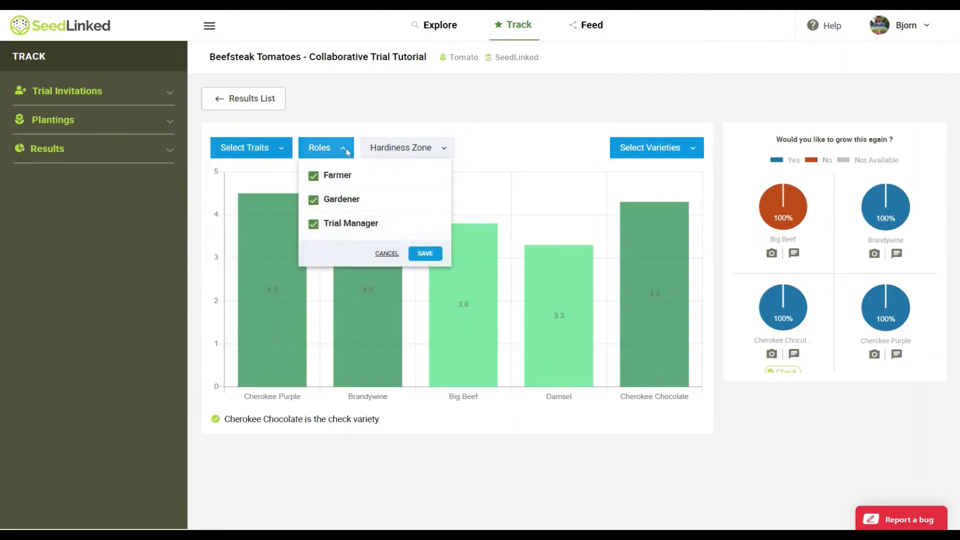
left_click(347, 151)
left_click(444, 149)
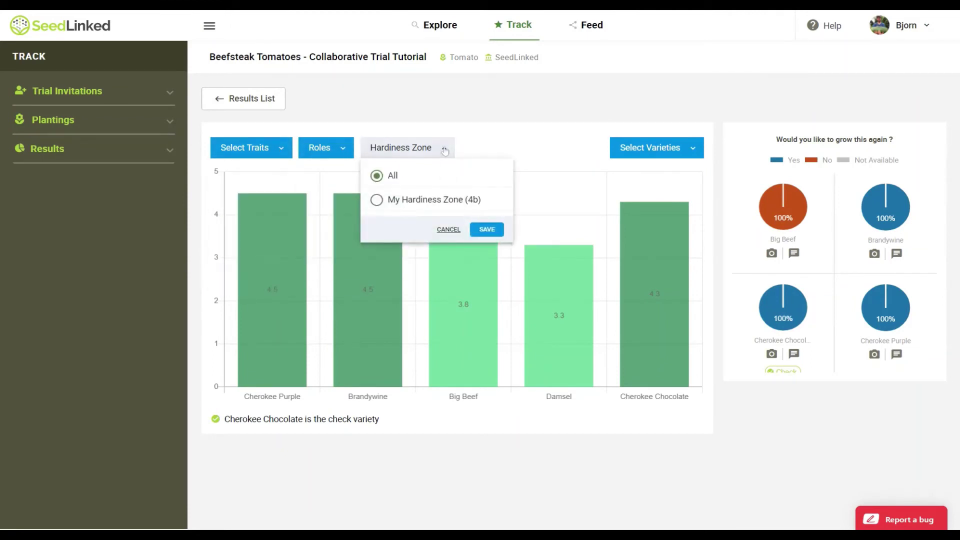
left_click(445, 151)
left_click(698, 152)
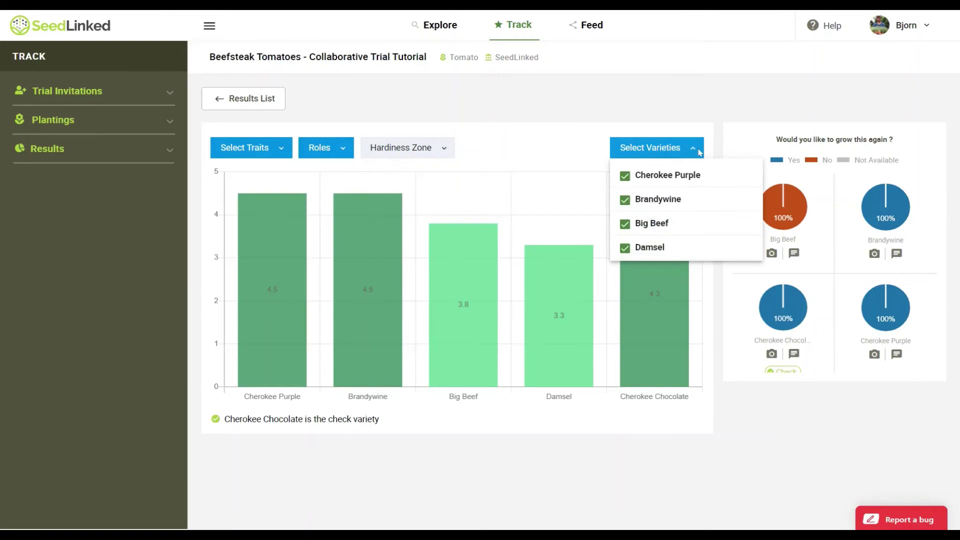
left_click(699, 151)
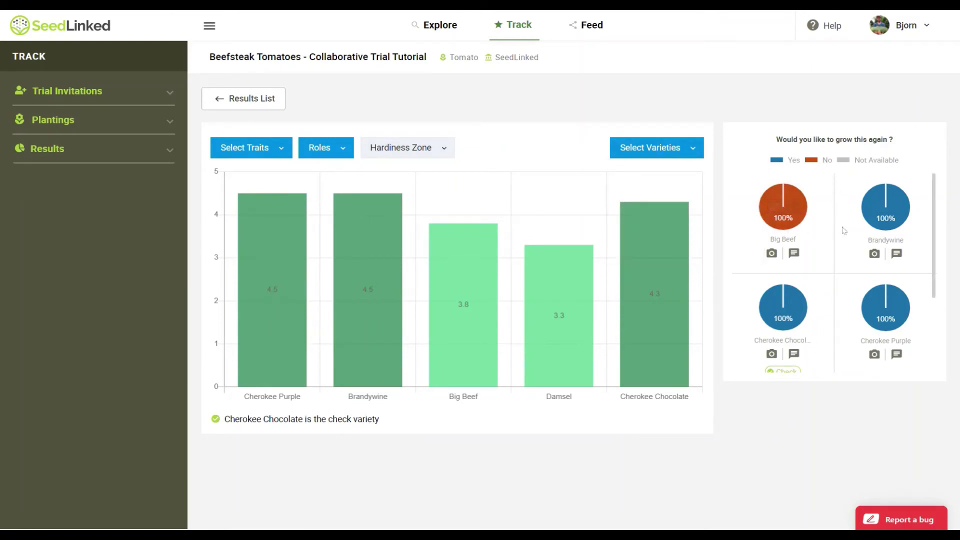
mouse_move(872, 229)
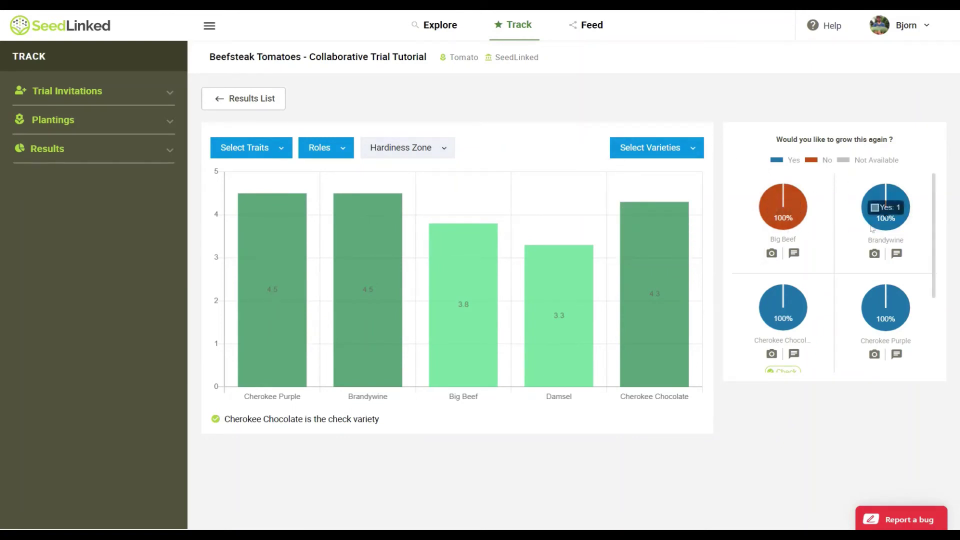
left_click(772, 253)
left_click(709, 195)
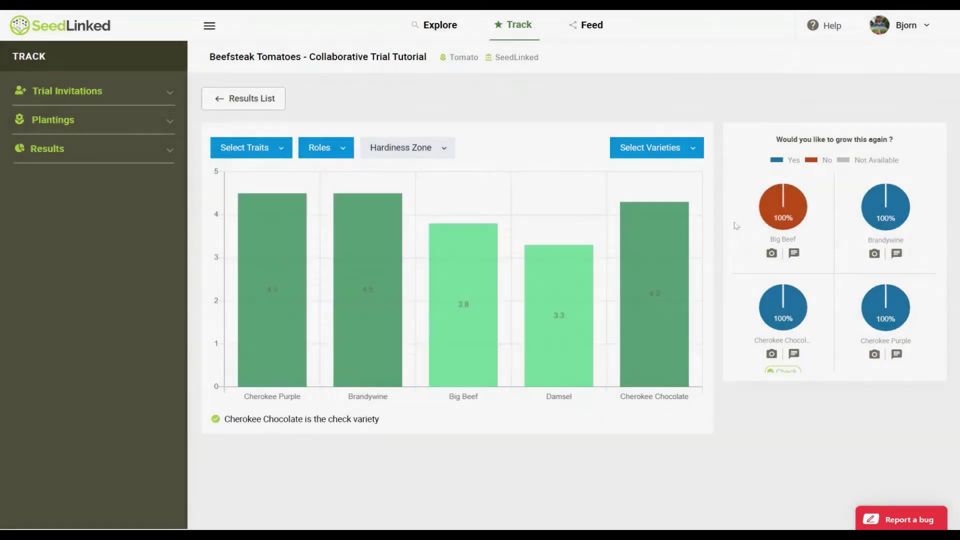
left_click(795, 254)
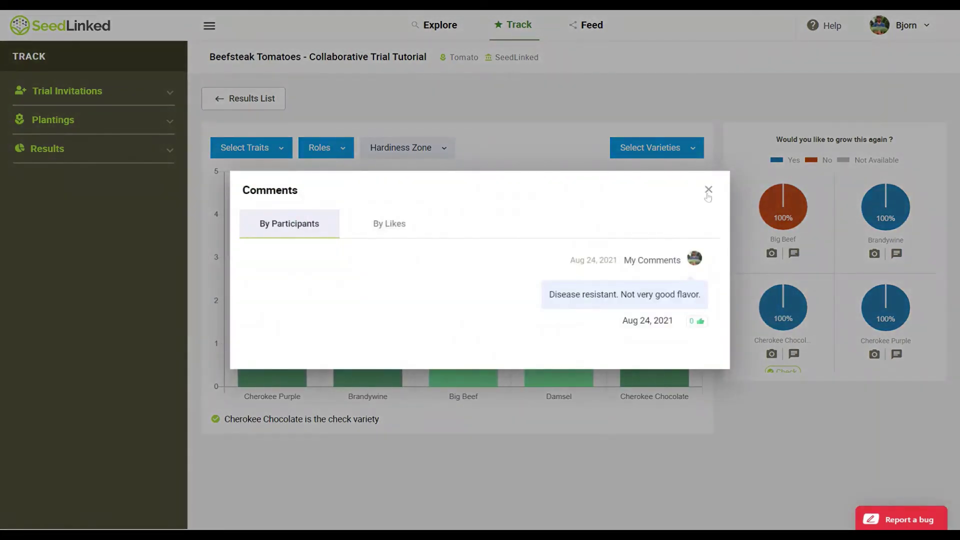
left_click(708, 196)
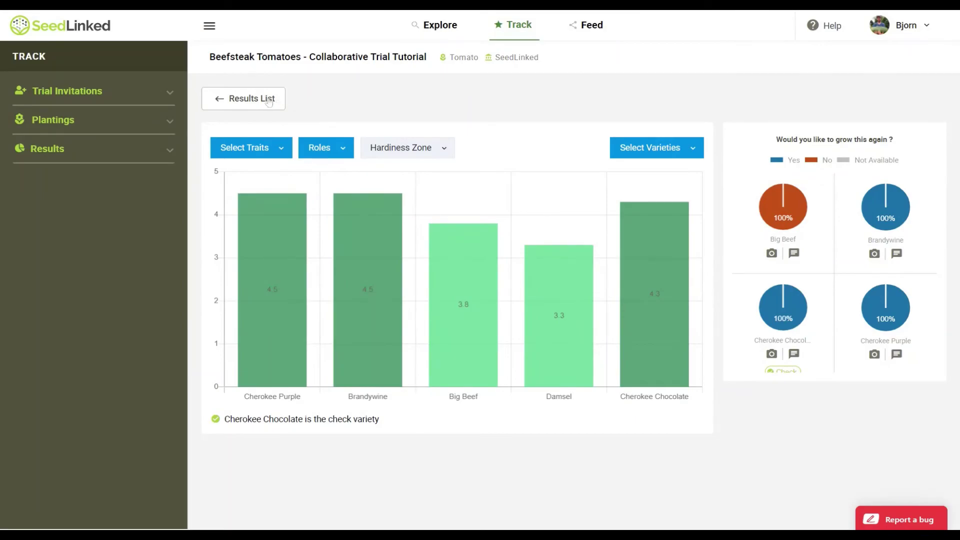
From the 2021 Results List, move the Beefsteak Tomatoes trial back to Plantings via Edit Your Reviews and open its review page
left_click(269, 102)
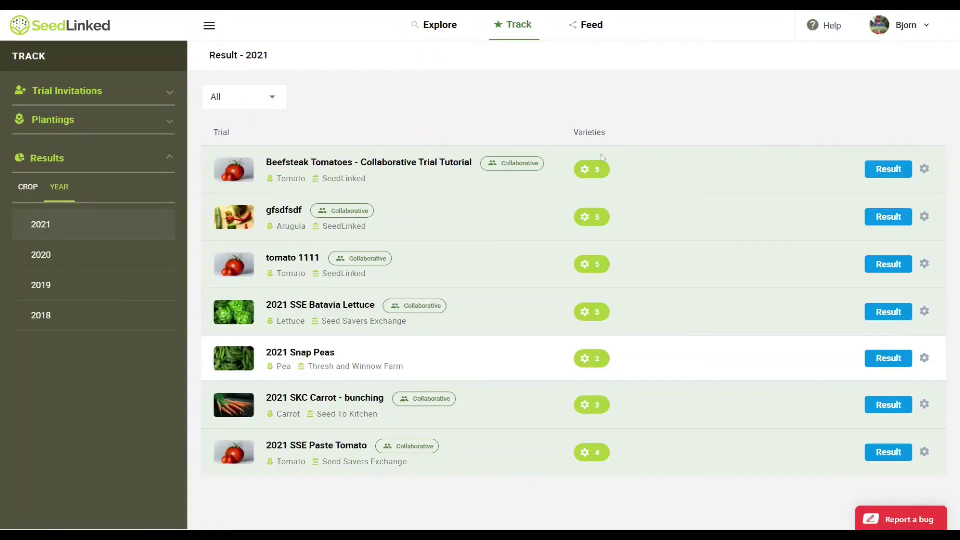
left_click(925, 169)
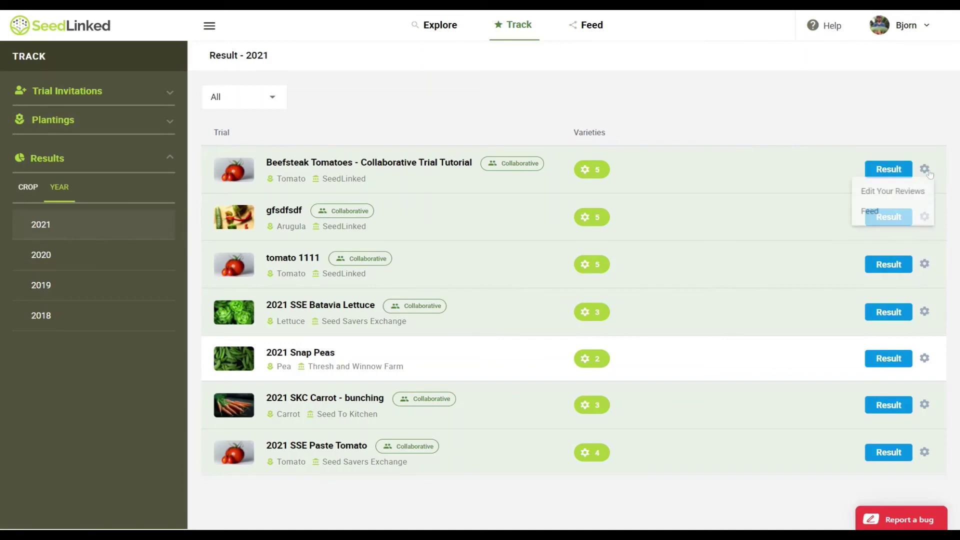
left_click(863, 195)
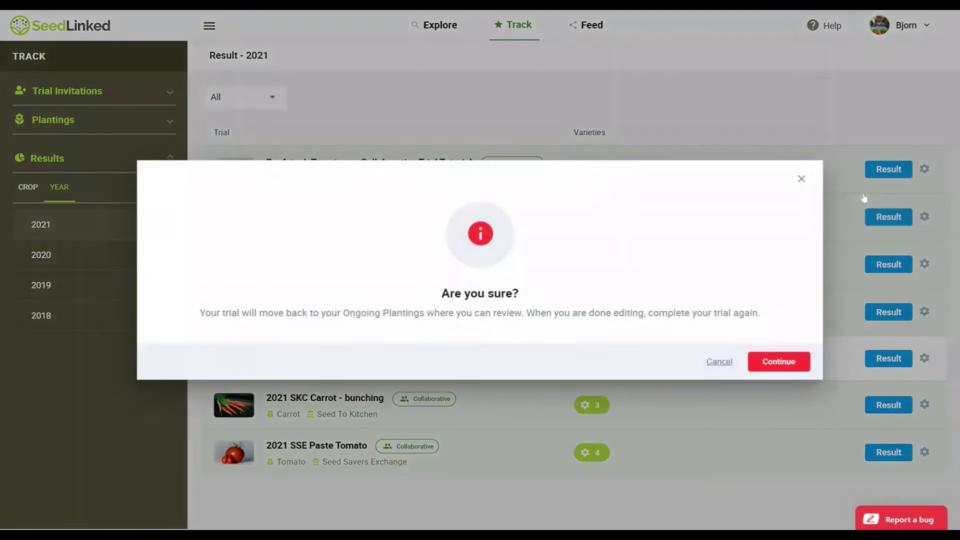
left_click(778, 363)
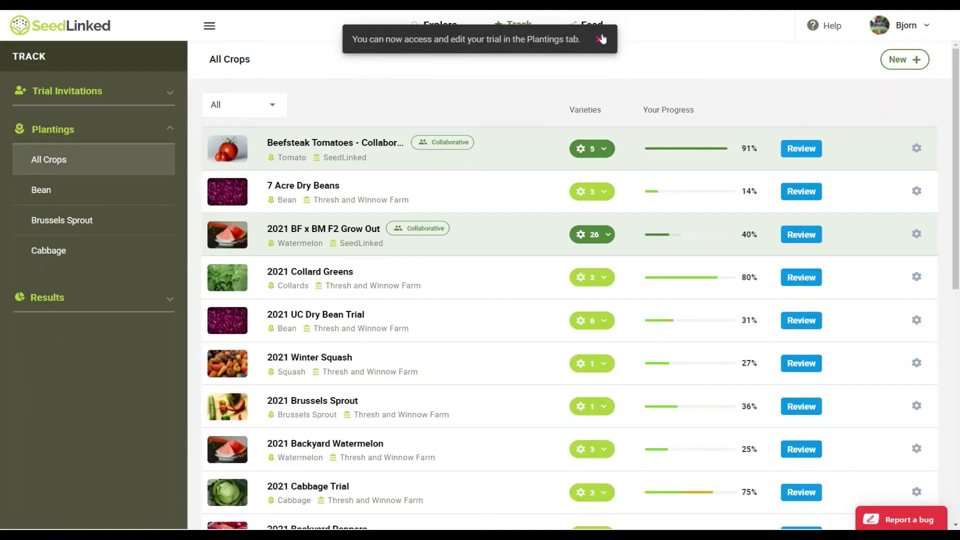
left_click(599, 39)
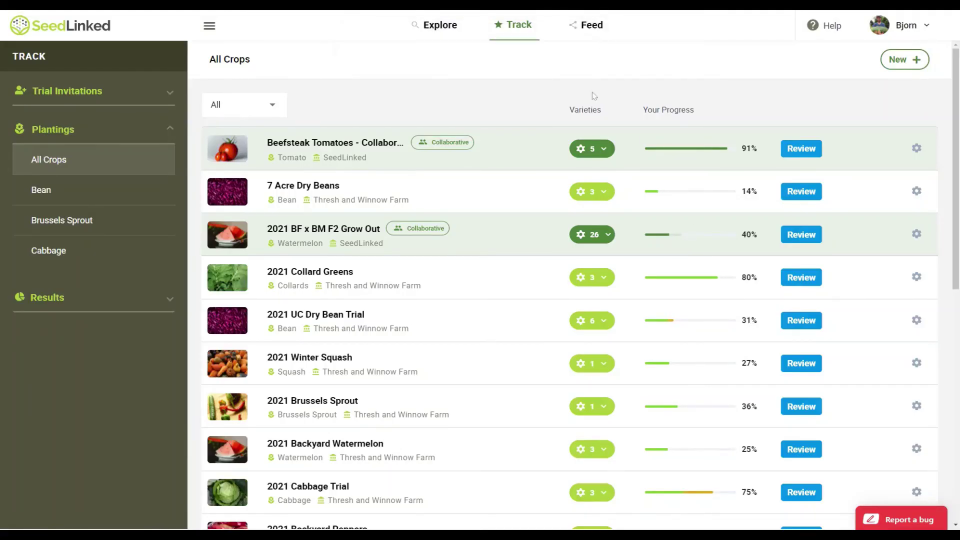
left_click(801, 149)
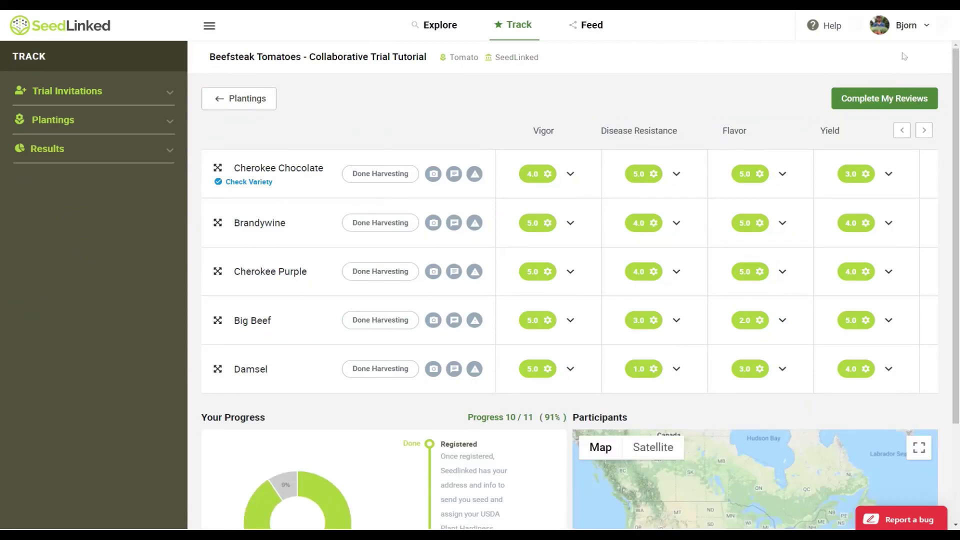
Finish the Beefsteak Tomatoes reviews, continue past the variety summary, and complete the trial
scroll(830, 223, "down", 3)
scroll(825, 223, "up", 3)
left_click(890, 108)
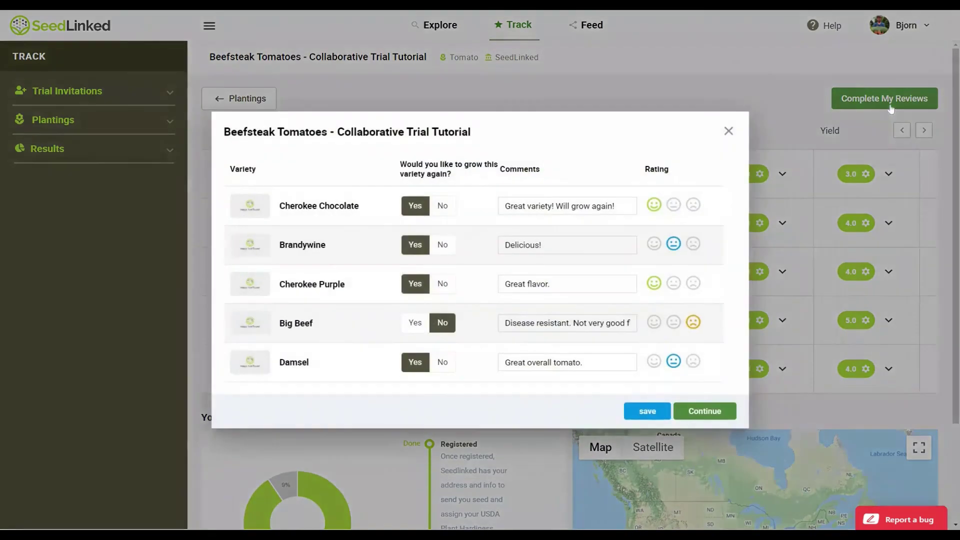
left_click(713, 414)
left_click(705, 402)
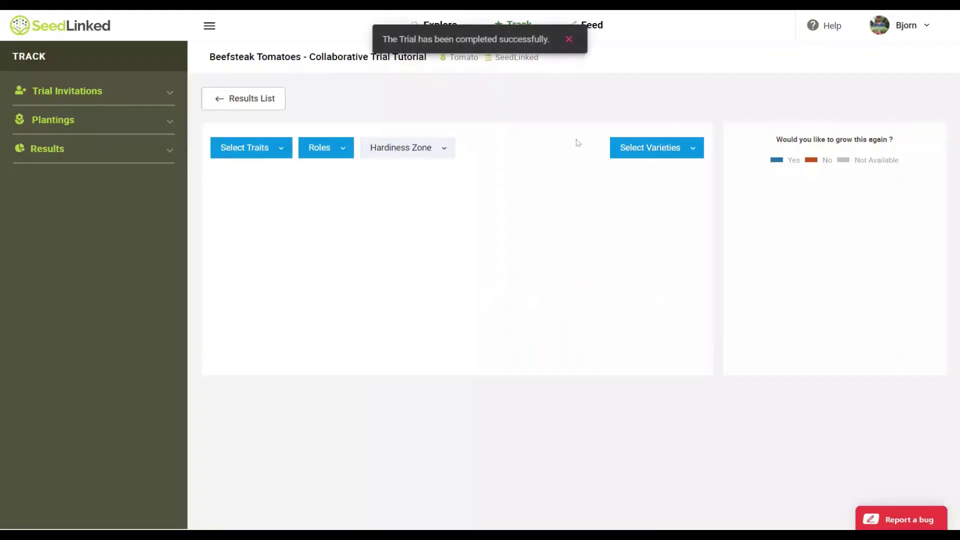
Dismiss the trial-completed message to reveal the Beefsteak Tomatoes results charts
left_click(569, 39)
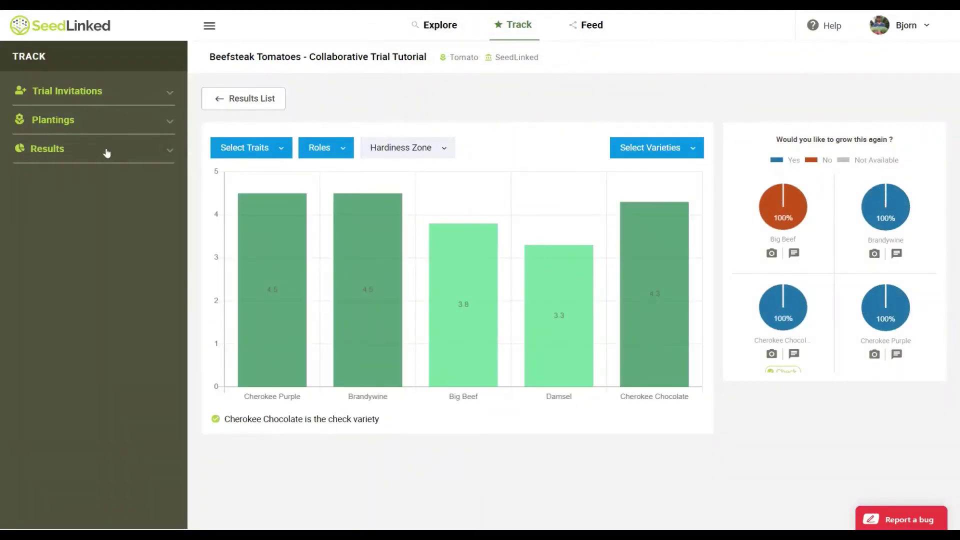